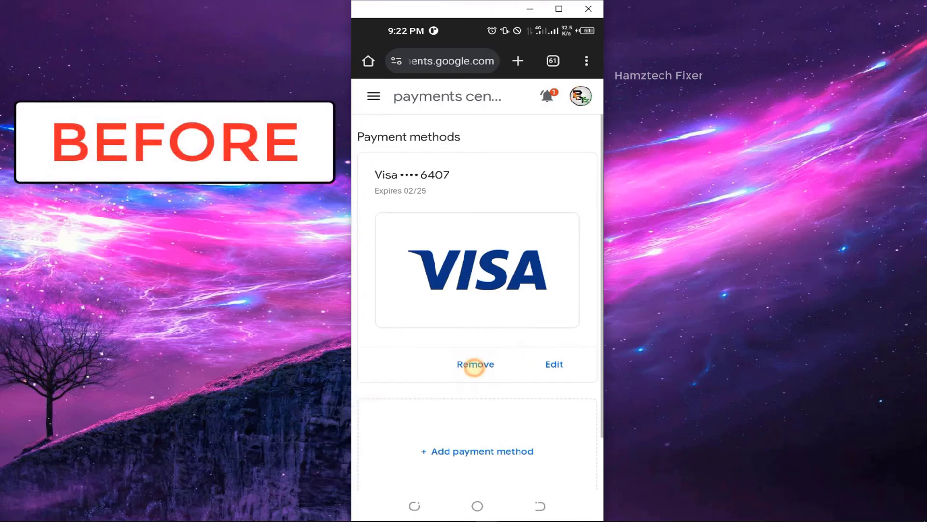
{"action": "left_click", "coordinate": [475, 364]}
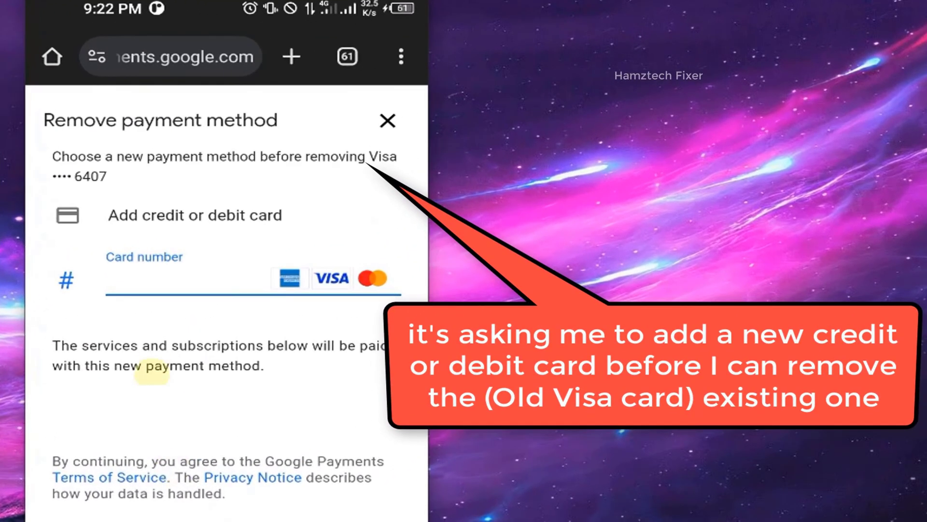
{"action": "left_click", "coordinate": [168, 289]}
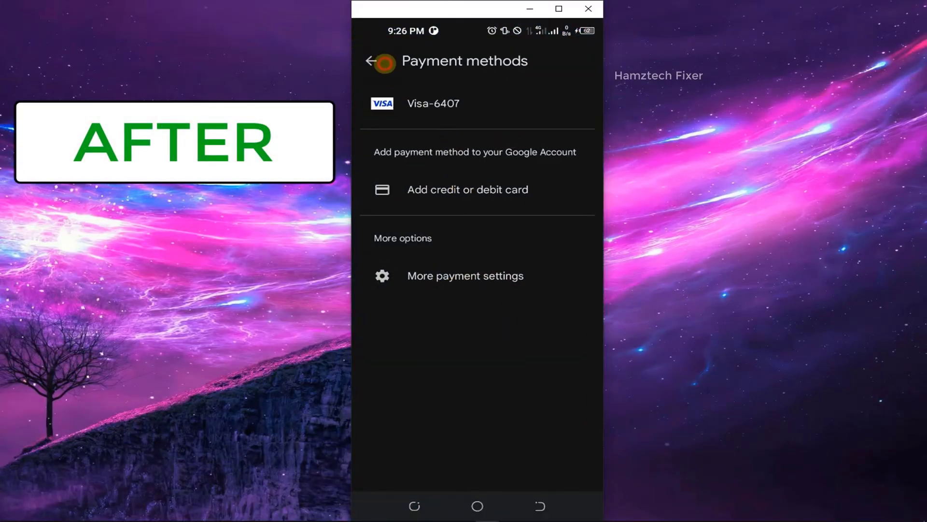
Remove Visa •••• 6407 from Play Store payment methods, confirming removal without a replacement card
{"action": "left_click", "coordinate": [372, 60]}
{"action": "left_click", "coordinate": [440, 107]}
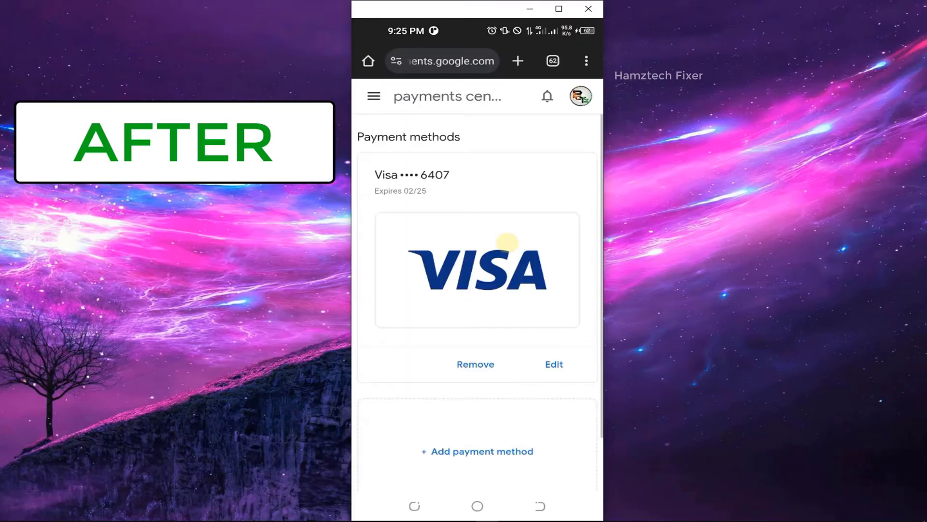
{"action": "left_click", "coordinate": [470, 365]}
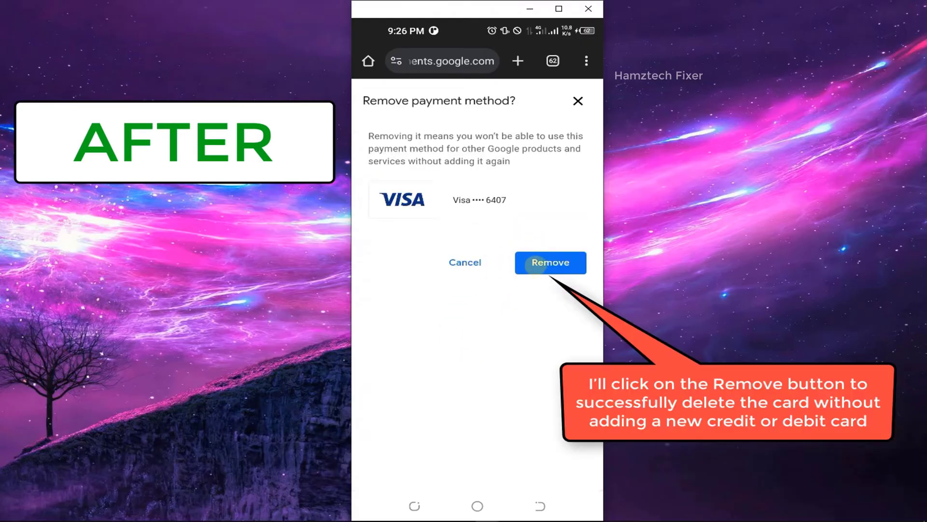
{"action": "left_click", "coordinate": [536, 265]}
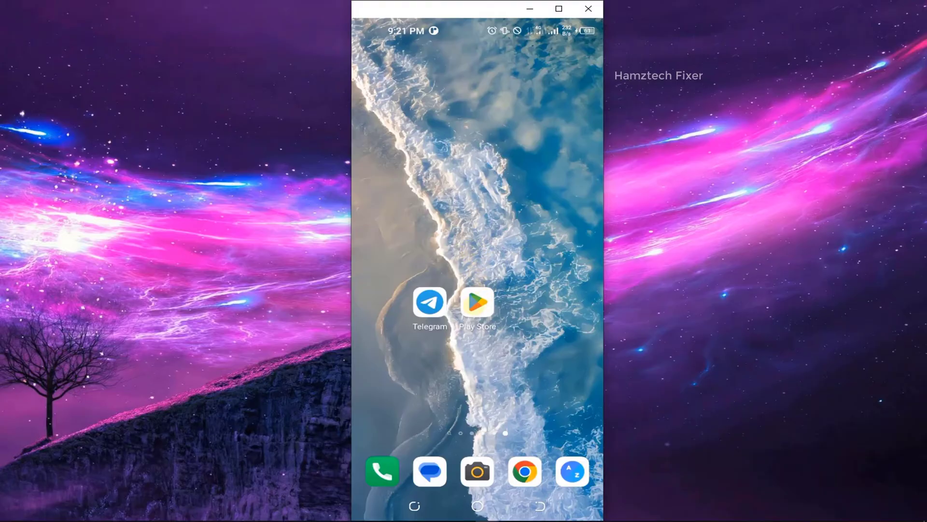
From Play Store's Payments & subscriptions > Payment methods, open More payment settings on payments.google.com
{"action": "left_click", "coordinate": [477, 302]}
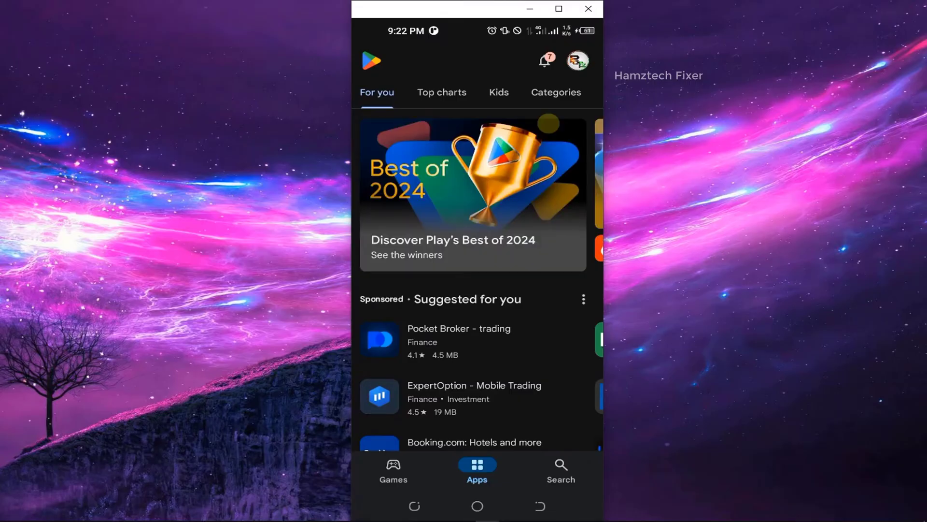
{"action": "left_click", "coordinate": [578, 61]}
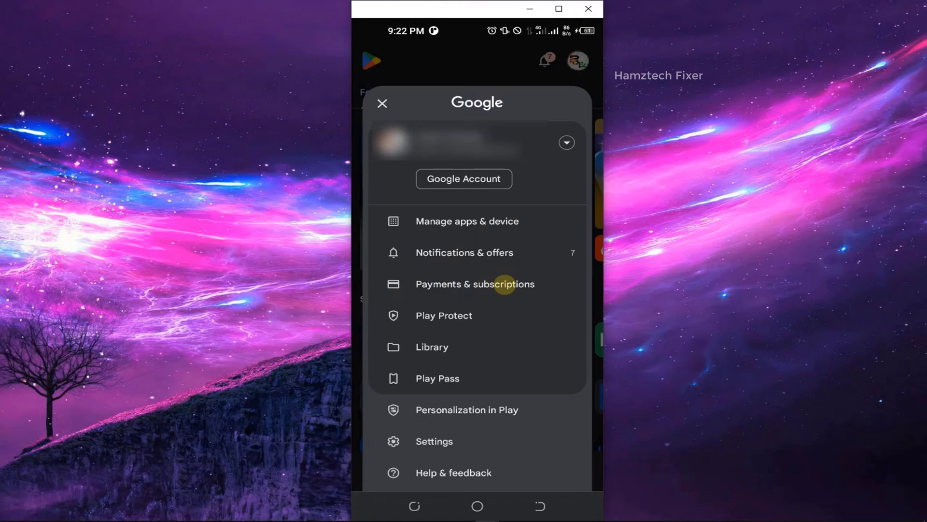
{"action": "left_click", "coordinate": [464, 288]}
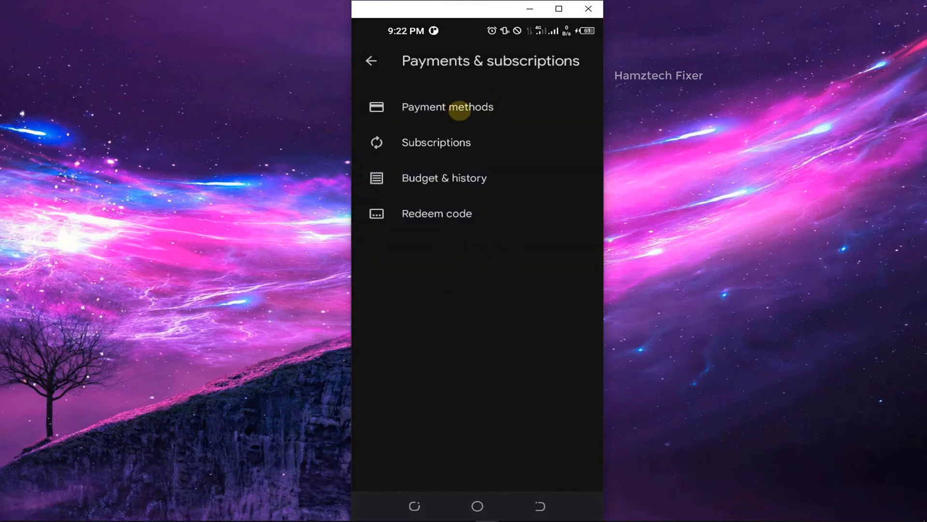
{"action": "left_click", "coordinate": [405, 108]}
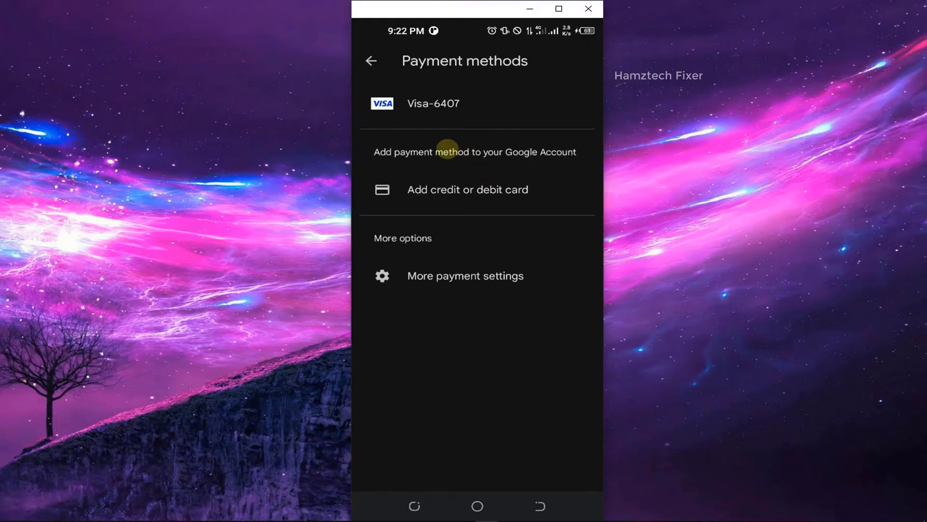
{"action": "left_click", "coordinate": [413, 104]}
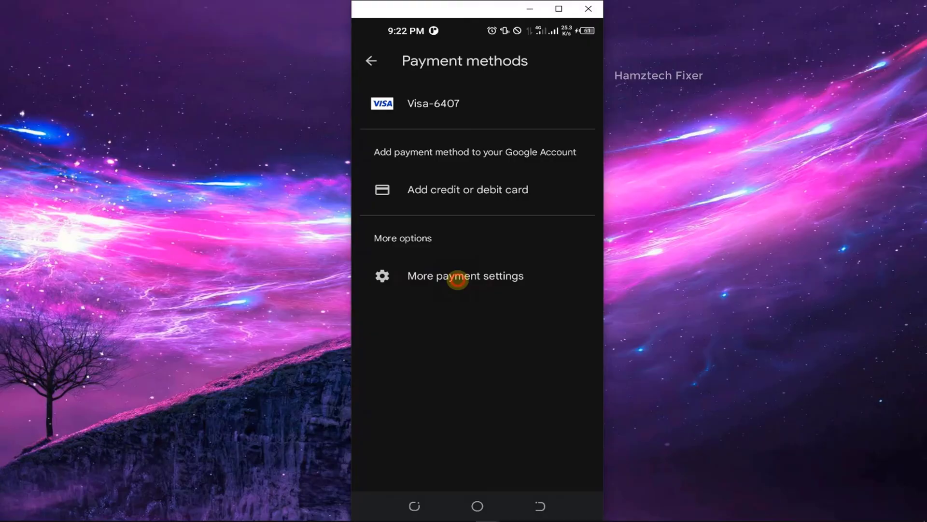
{"action": "left_click", "coordinate": [457, 279]}
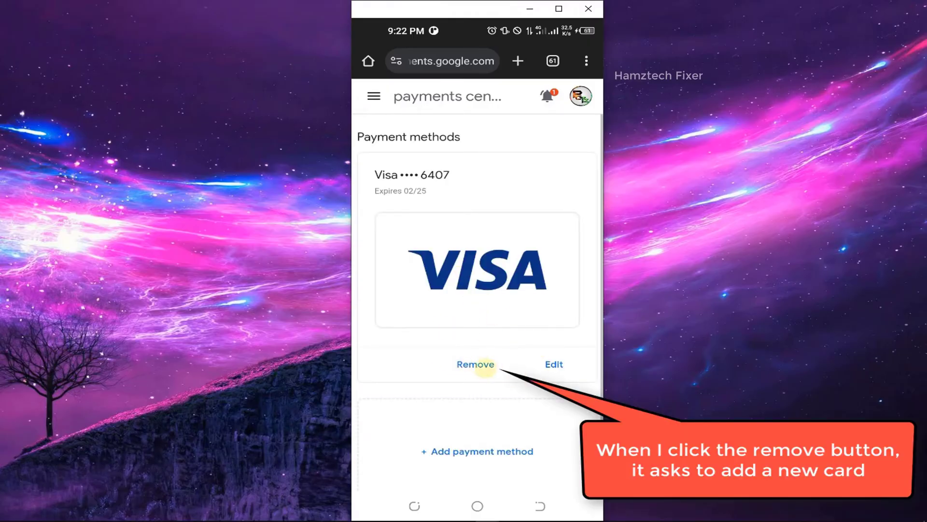
{"action": "left_click", "coordinate": [475, 365]}
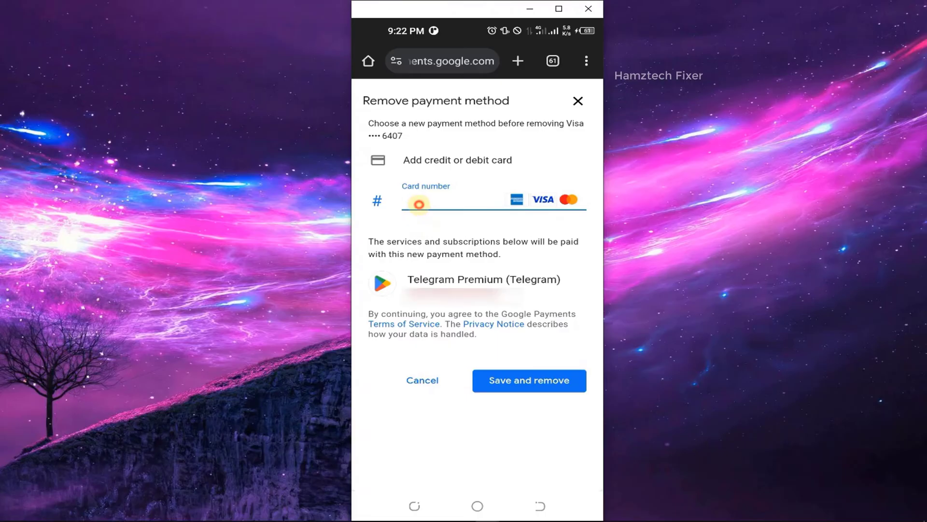
{"action": "left_click", "coordinate": [418, 204]}
{"action": "left_click", "coordinate": [467, 257]}
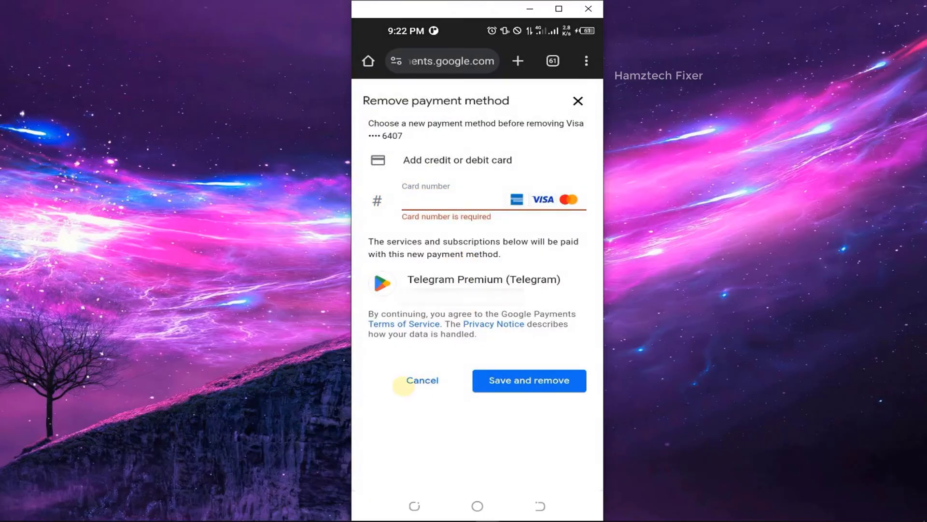
{"action": "left_click", "coordinate": [422, 380]}
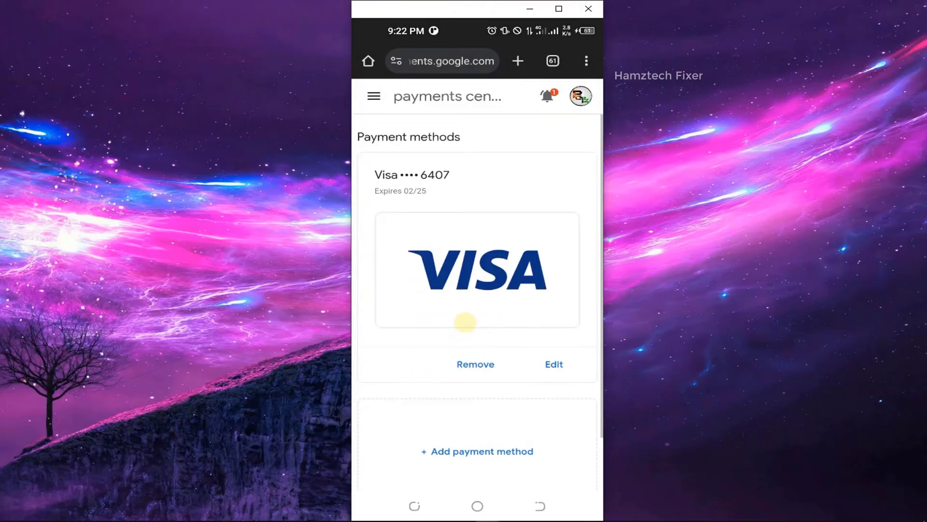
{"action": "left_click", "coordinate": [474, 365]}
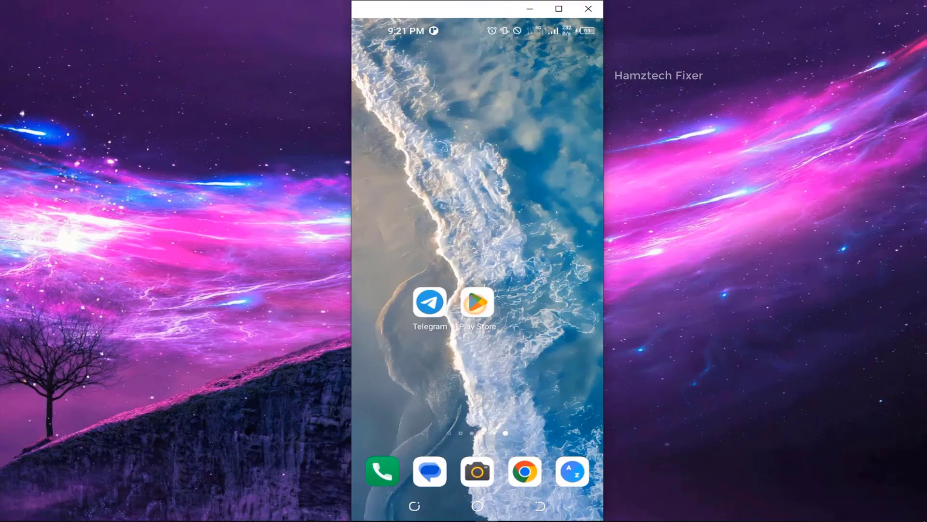
Open Play Store's Payments & subscriptions > Subscriptions to see Telegram Premium's declined payment
{"action": "left_click", "coordinate": [475, 307]}
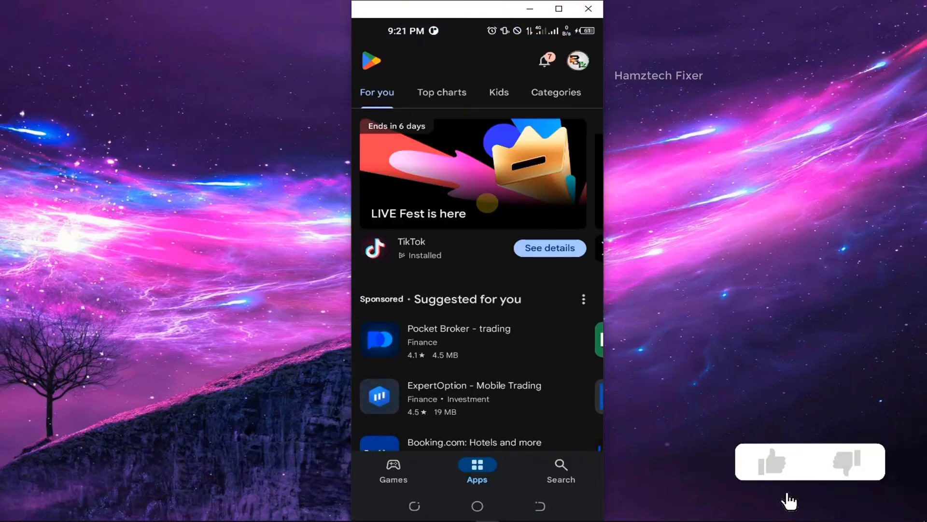
{"action": "left_click", "coordinate": [578, 61]}
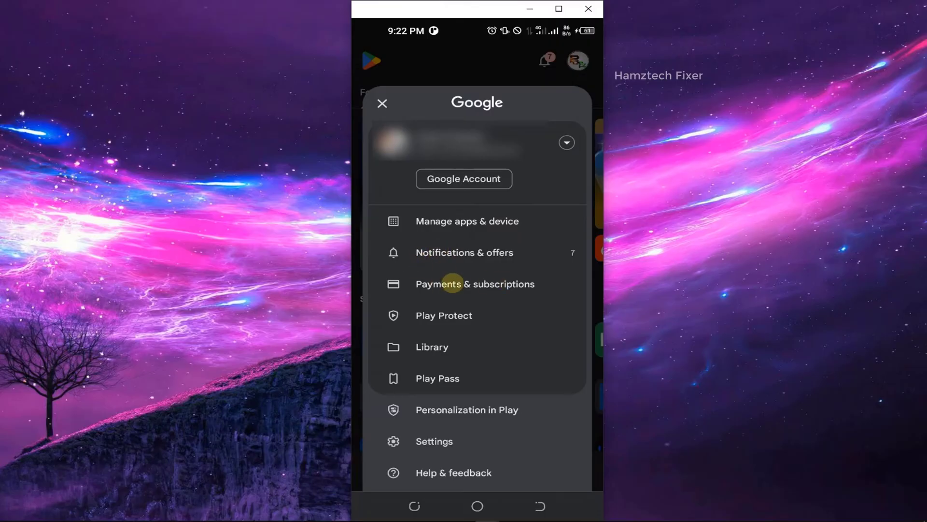
{"action": "left_click", "coordinate": [472, 285]}
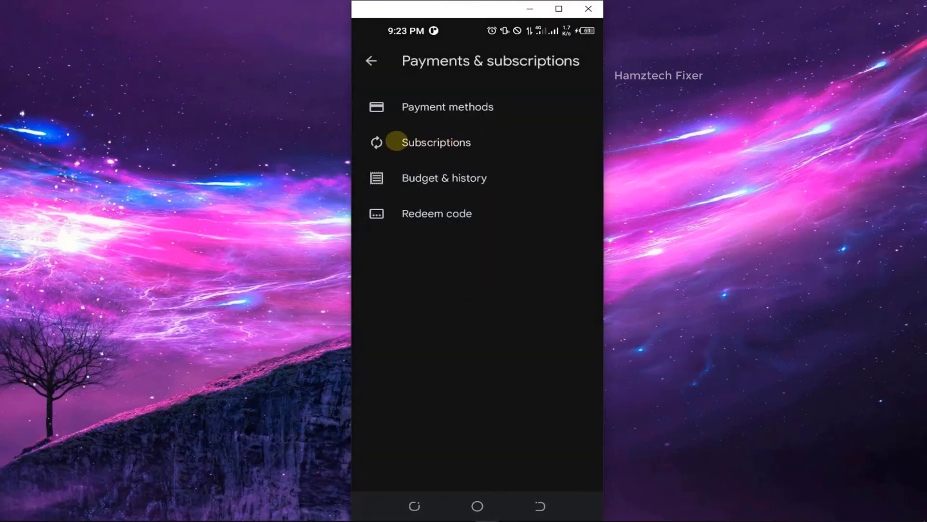
{"action": "left_click", "coordinate": [449, 141]}
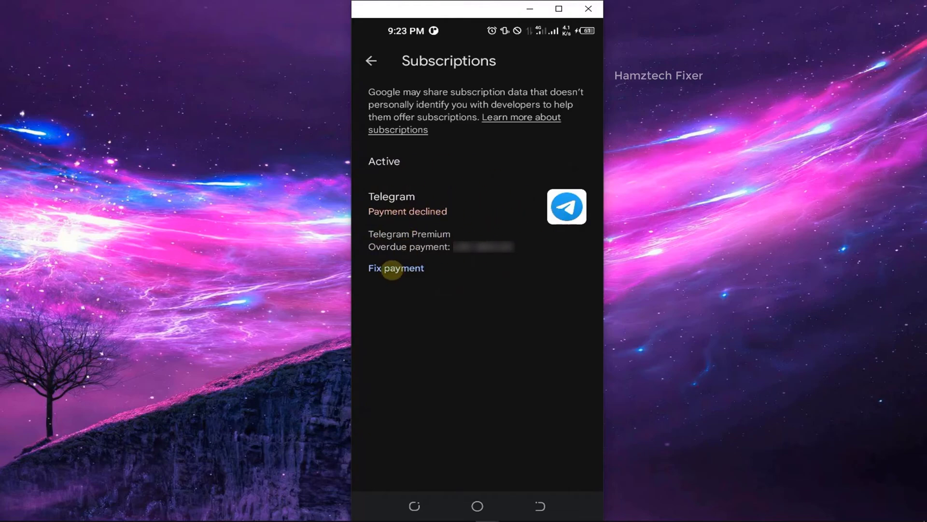
{"action": "left_click", "coordinate": [392, 269]}
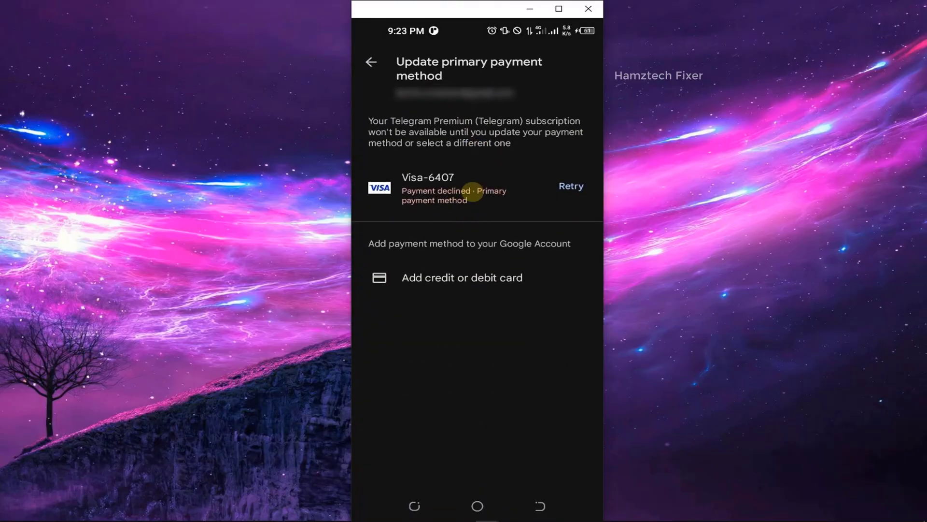
{"action": "left_click", "coordinate": [540, 505]}
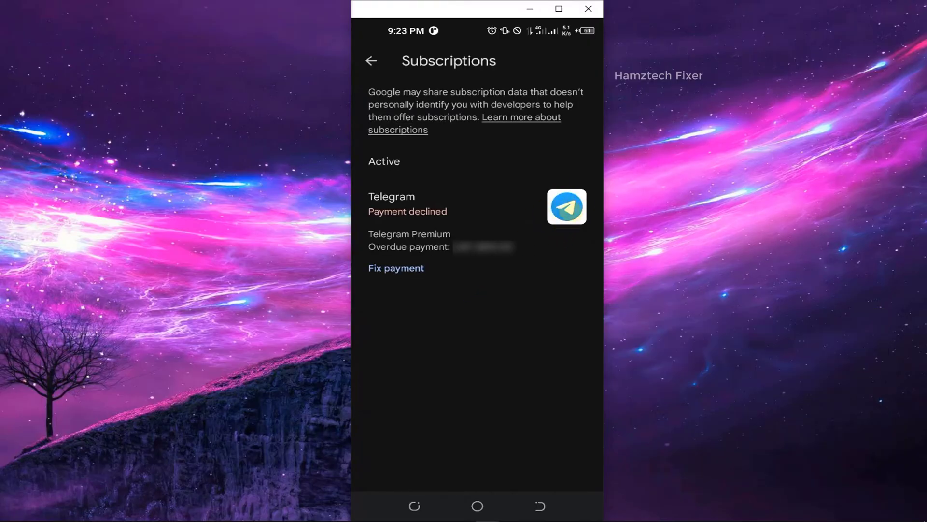
{"action": "left_click", "coordinate": [570, 211]}
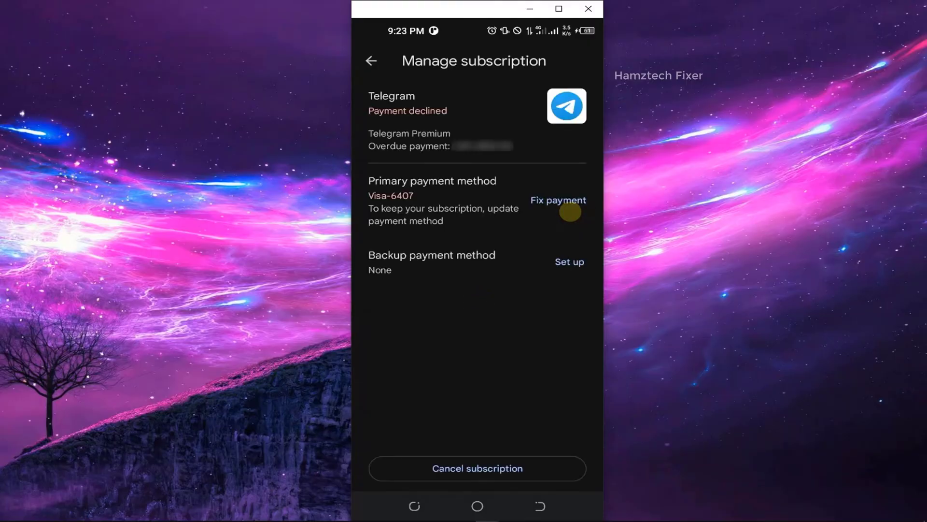
{"action": "left_click", "coordinate": [370, 62]}
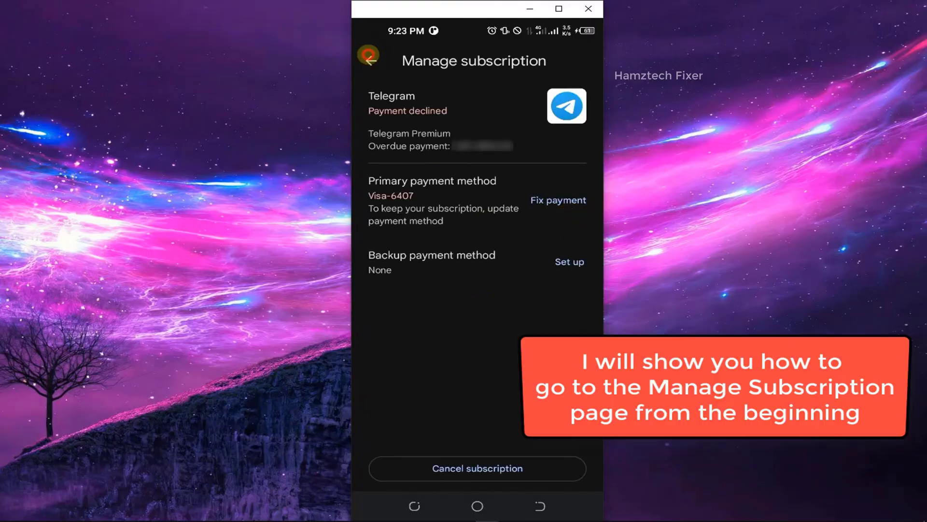
{"action": "left_click", "coordinate": [369, 62]}
{"action": "left_click", "coordinate": [429, 140]}
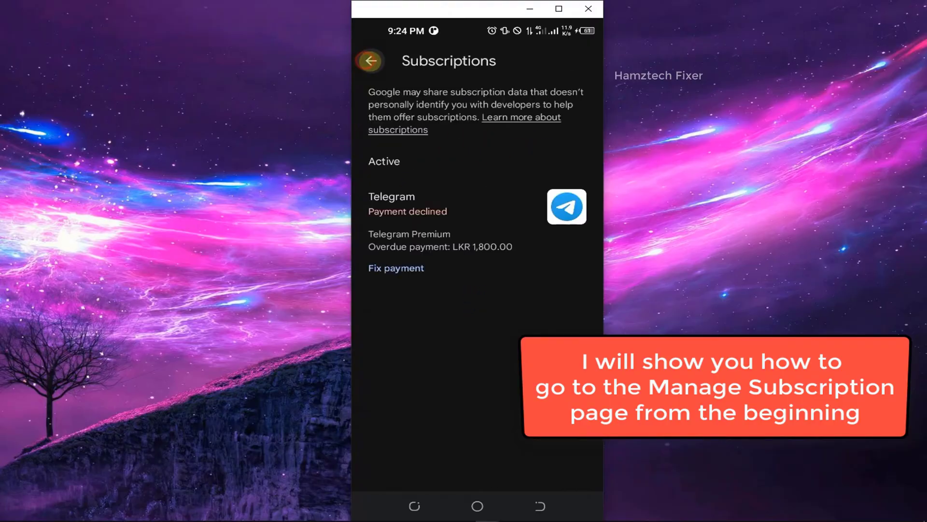
Go to Payments & subscriptions > Subscriptions and open the Telegram Premium entry
{"action": "left_click", "coordinate": [369, 62]}
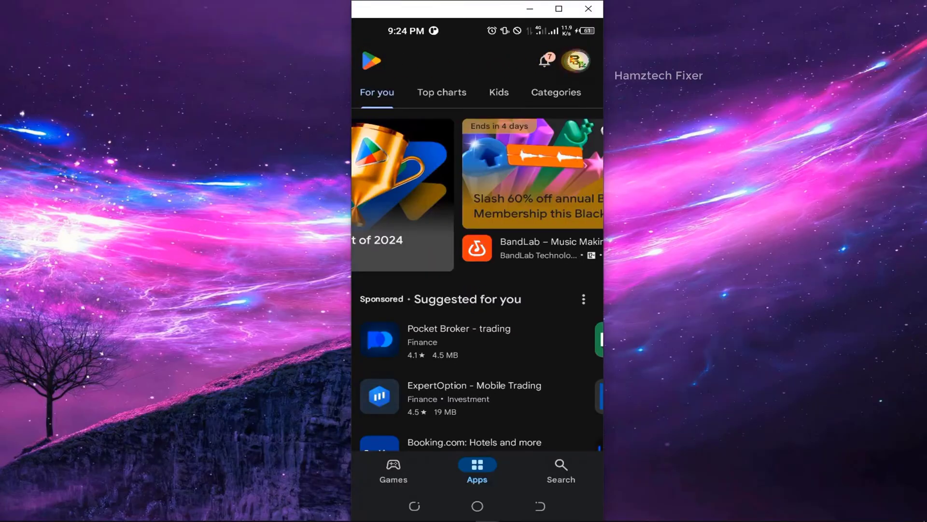
{"action": "left_click", "coordinate": [576, 61]}
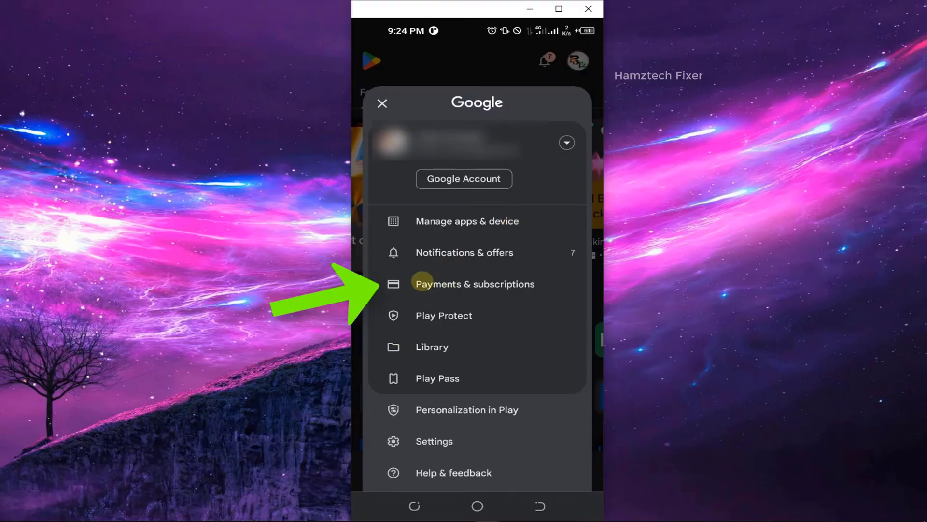
{"action": "left_click", "coordinate": [461, 285]}
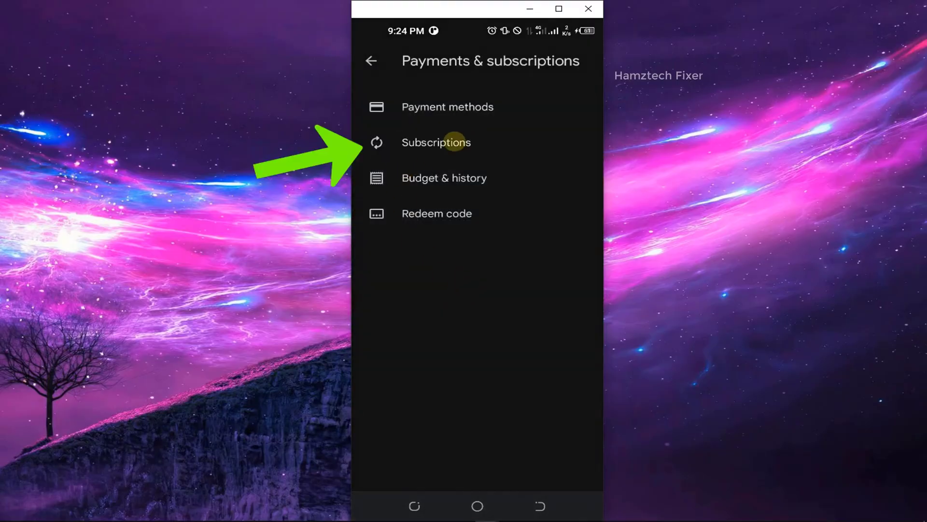
{"action": "left_click", "coordinate": [431, 143]}
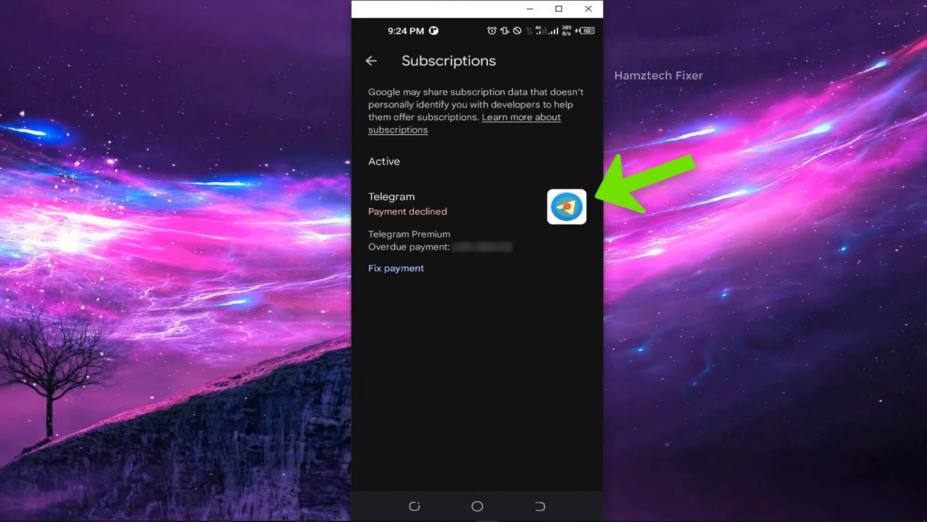
{"action": "left_click", "coordinate": [567, 206]}
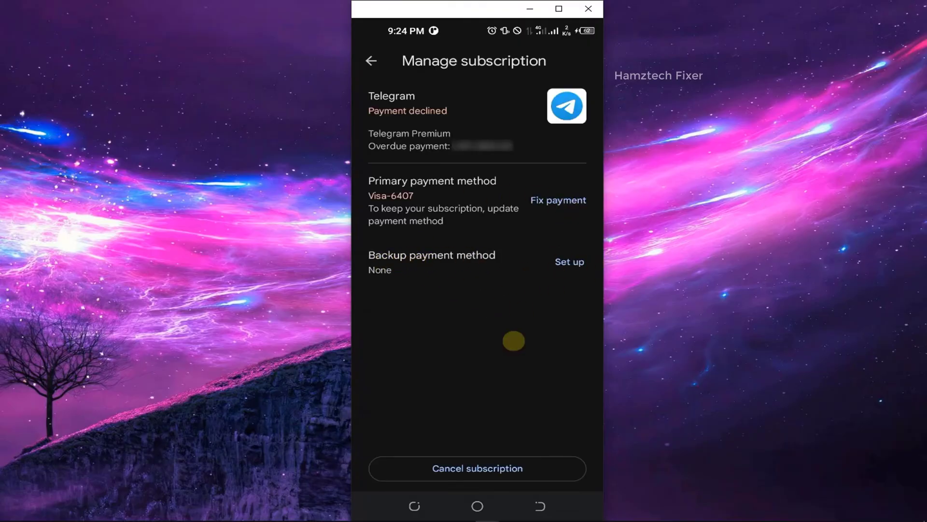
Cancel Telegram Premium with reason 'I don't use this service enough' and confirm
{"action": "left_click", "coordinate": [480, 468]}
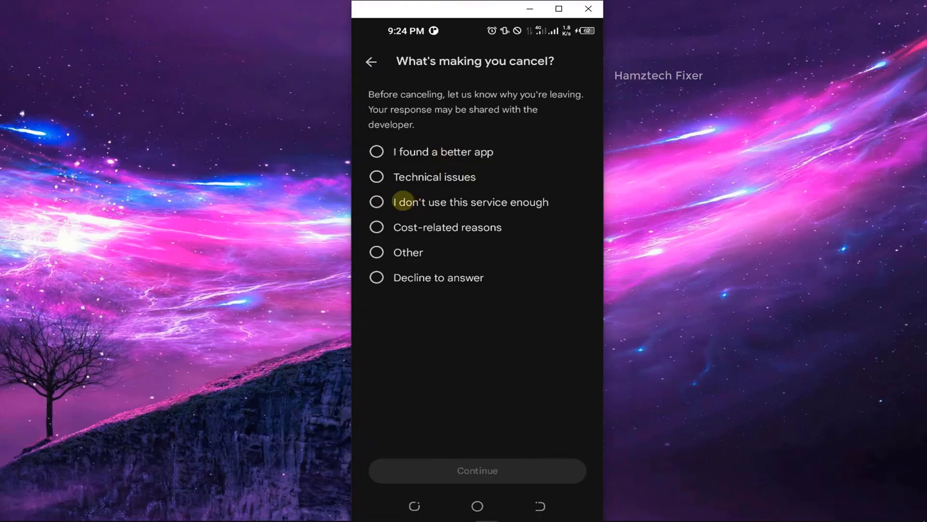
{"action": "left_click", "coordinate": [398, 201]}
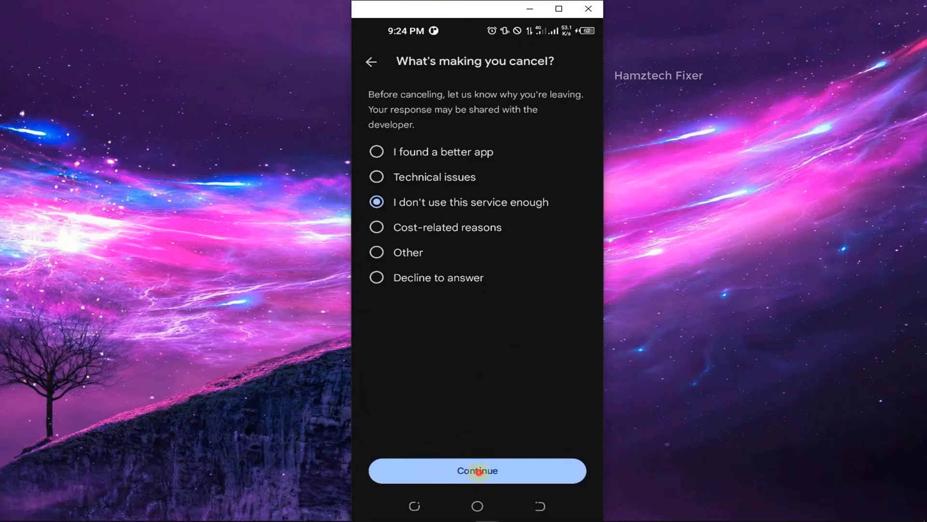
{"action": "left_click", "coordinate": [478, 472]}
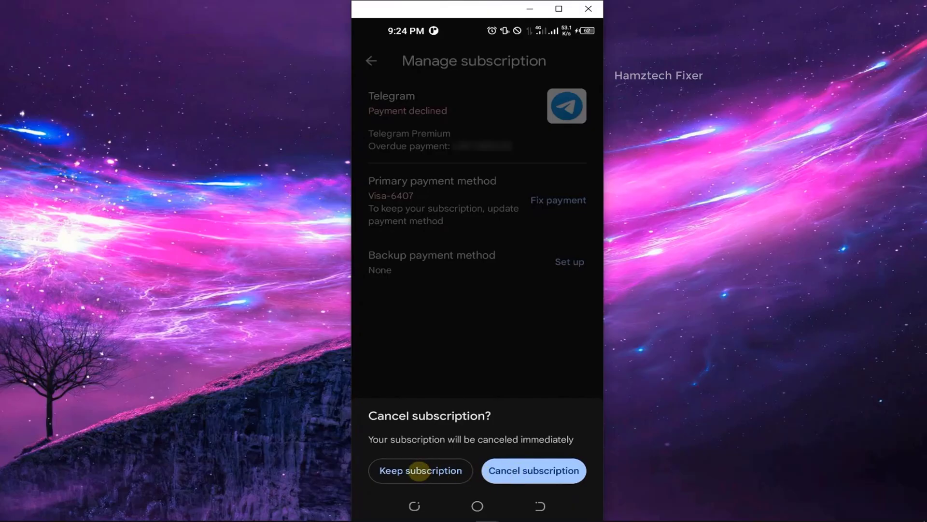
{"action": "left_click", "coordinate": [519, 470]}
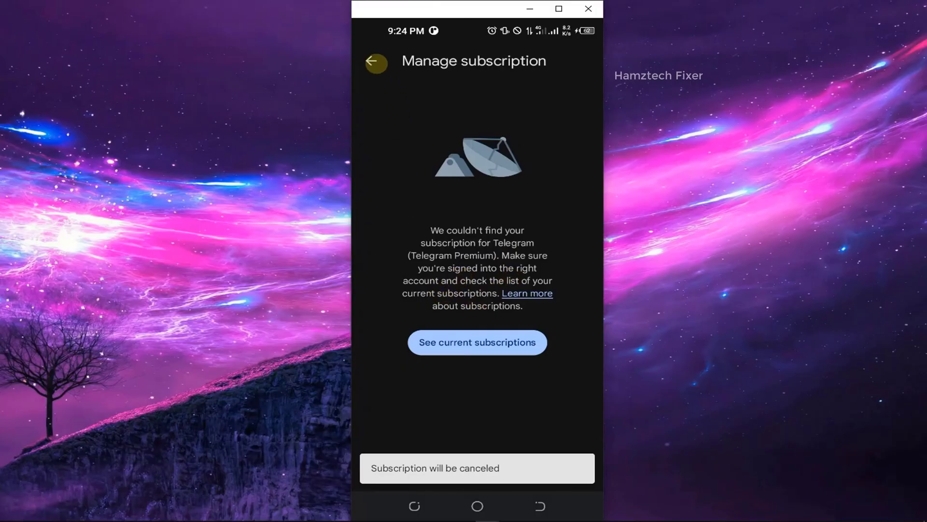
Remove the expired Telegram entry from Subscriptions and return to Payments & subscriptions
{"action": "left_click", "coordinate": [376, 63]}
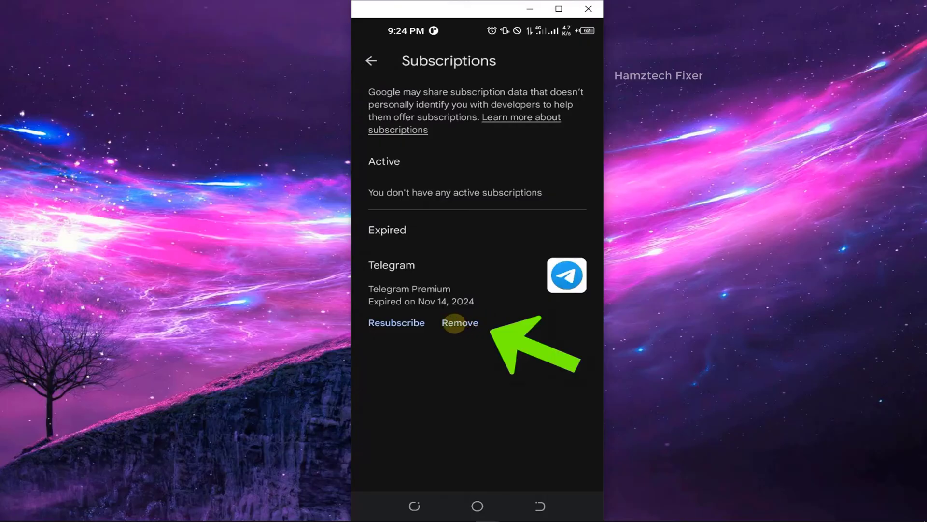
{"action": "left_click", "coordinate": [457, 322]}
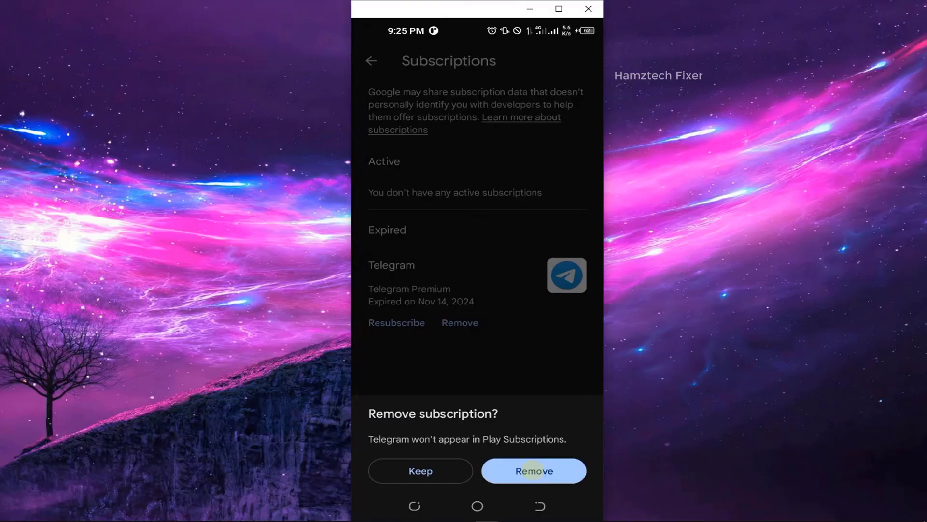
{"action": "left_click", "coordinate": [533, 470]}
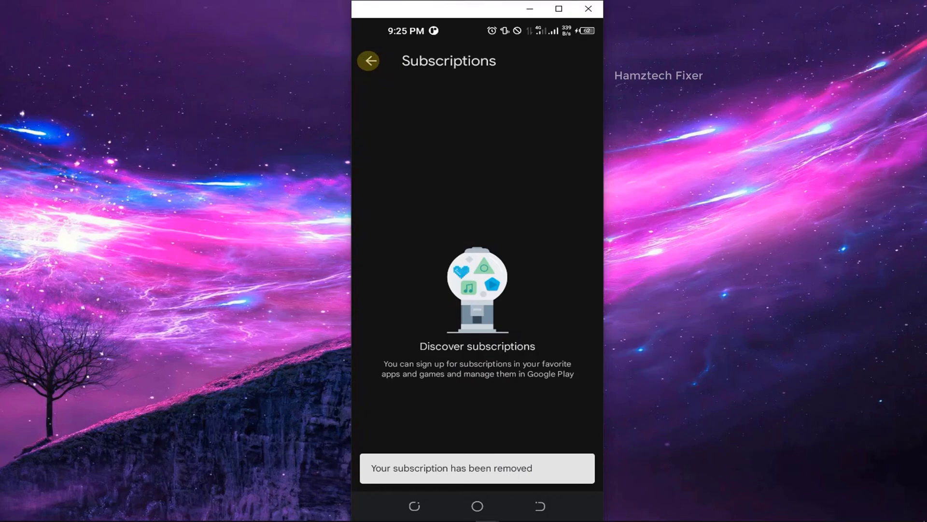
{"action": "left_click", "coordinate": [369, 61]}
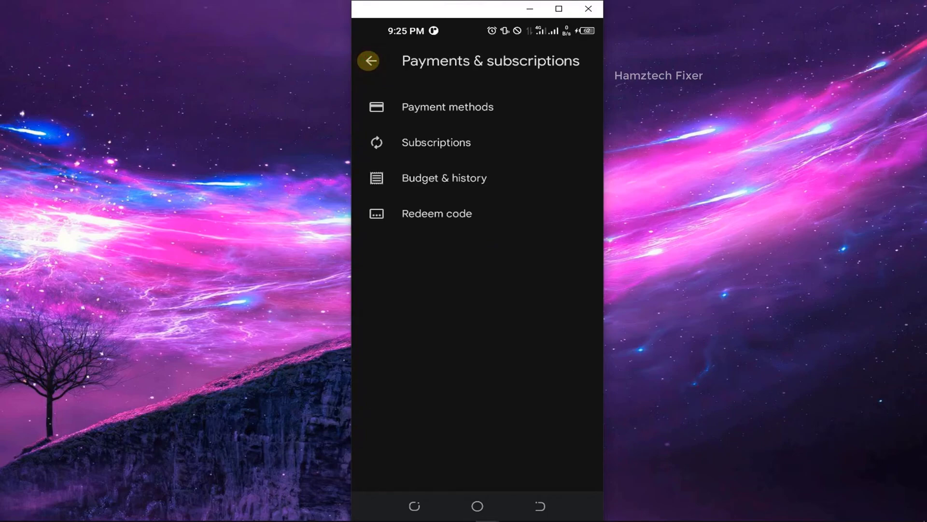
From Payment methods, open More payment settings on payments.google.com in Chrome
{"action": "left_click", "coordinate": [420, 107]}
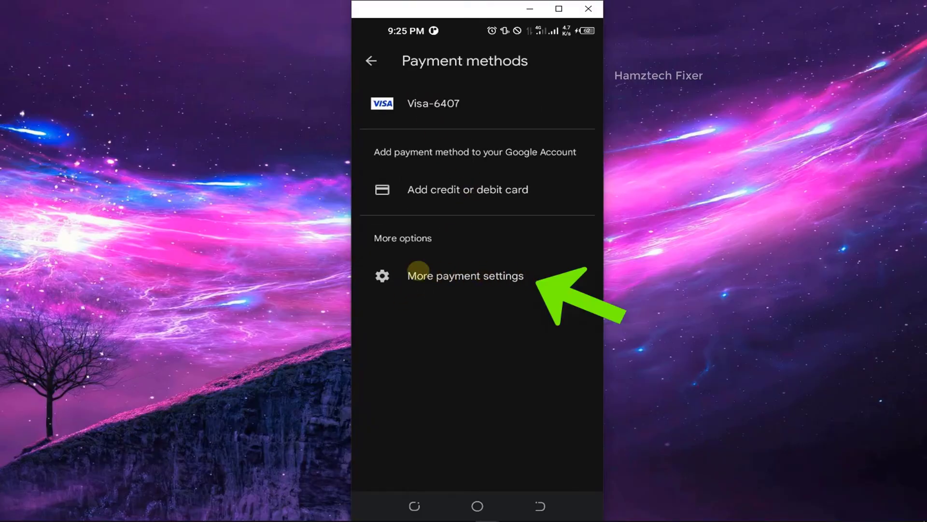
{"action": "left_click", "coordinate": [460, 274]}
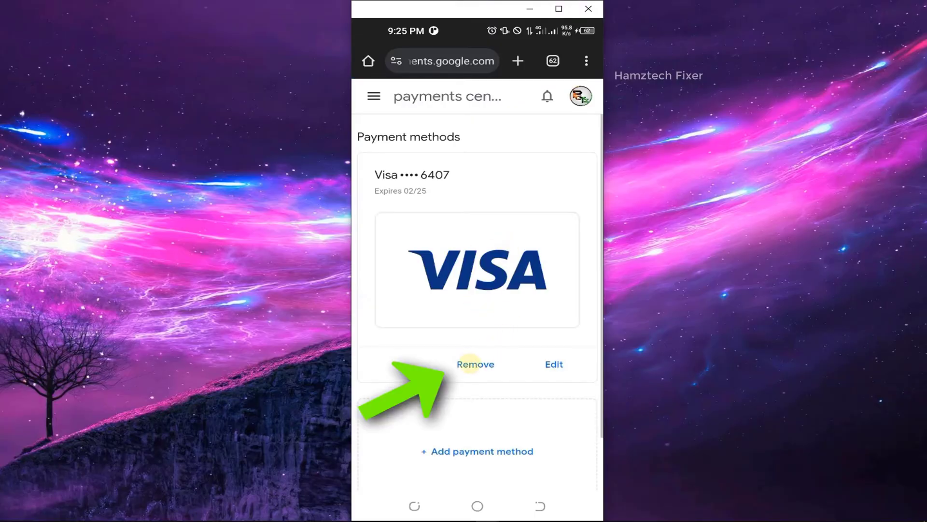
{"action": "left_click", "coordinate": [469, 365]}
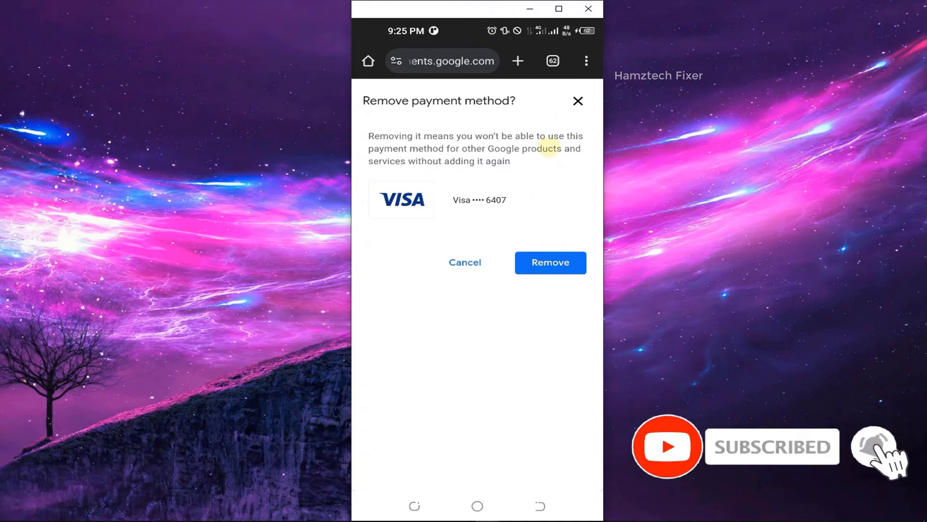
{"action": "left_click", "coordinate": [415, 505]}
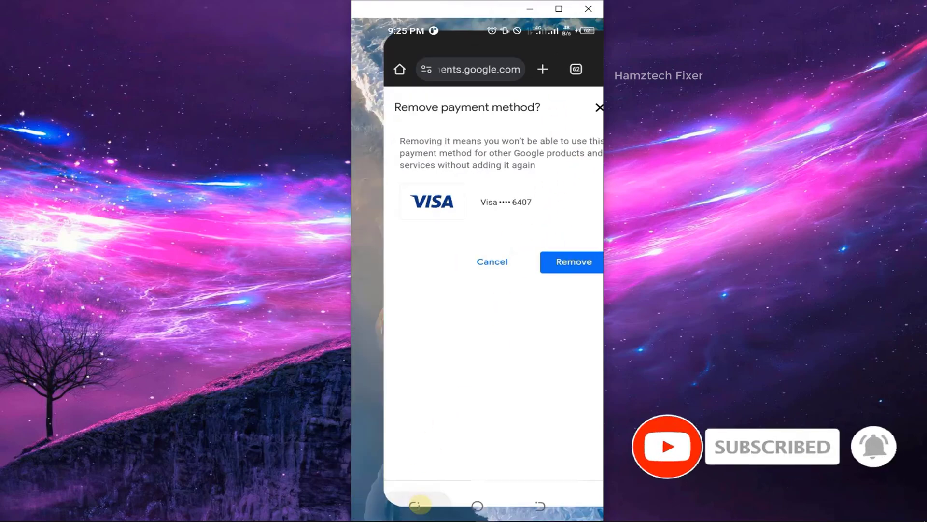
{"action": "left_click_drag", "start_coordinate": [575, 385], "coordinate": [470, 330]}
{"action": "left_click", "coordinate": [470, 330]}
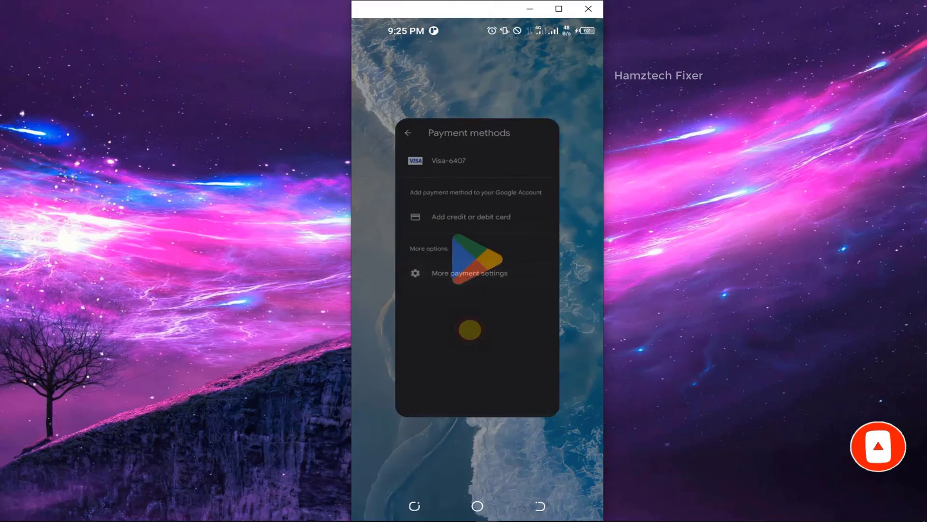
Recheck the Play Store subscriptions list through the account menu and confirm it is empty
{"action": "left_click", "coordinate": [371, 61]}
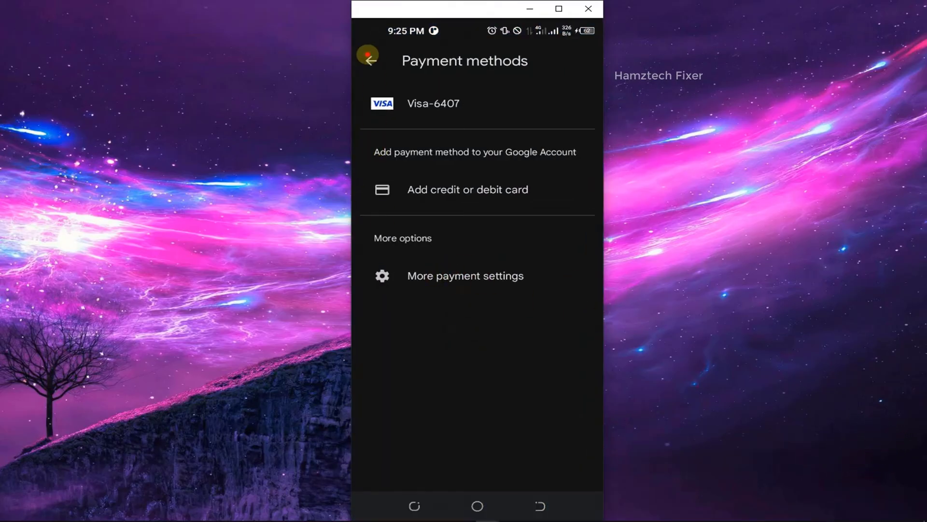
{"action": "left_click", "coordinate": [449, 144]}
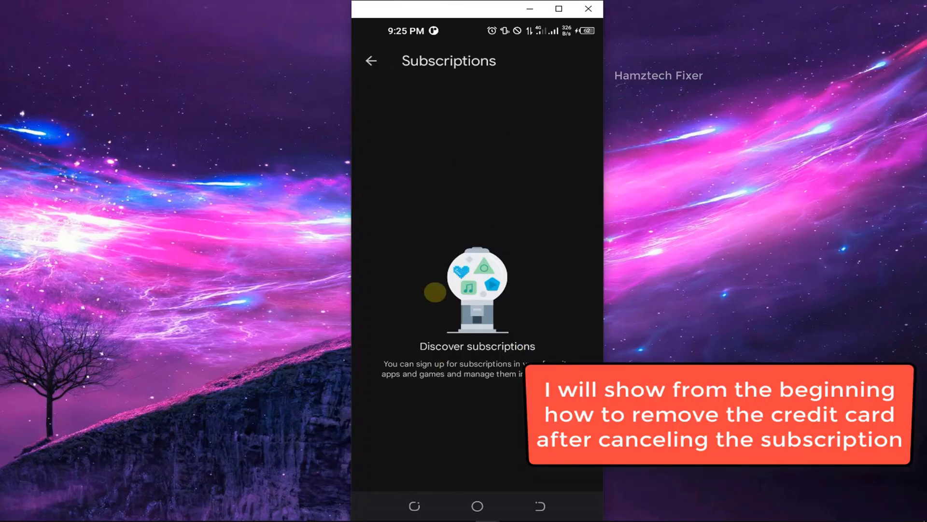
{"action": "left_click", "coordinate": [372, 57]}
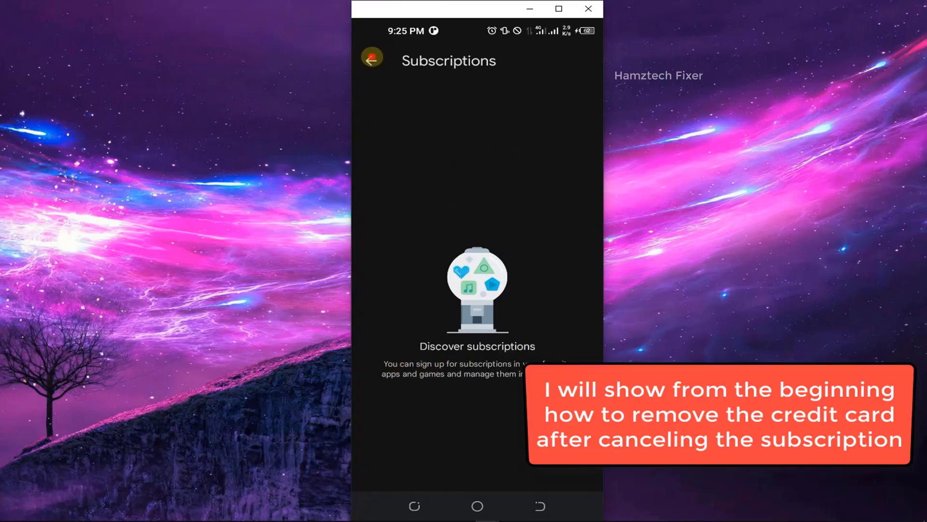
{"action": "left_click", "coordinate": [372, 61]}
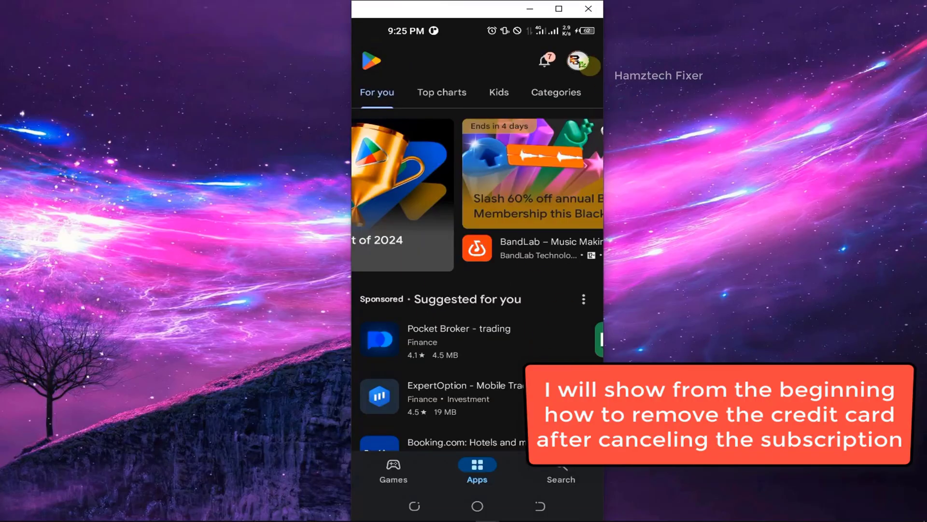
{"action": "left_click", "coordinate": [579, 61]}
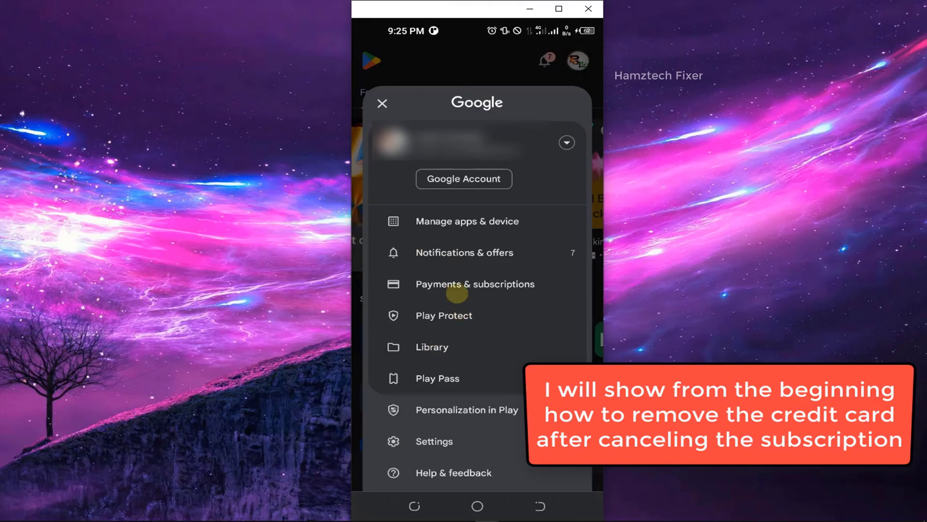
{"action": "left_click", "coordinate": [456, 283]}
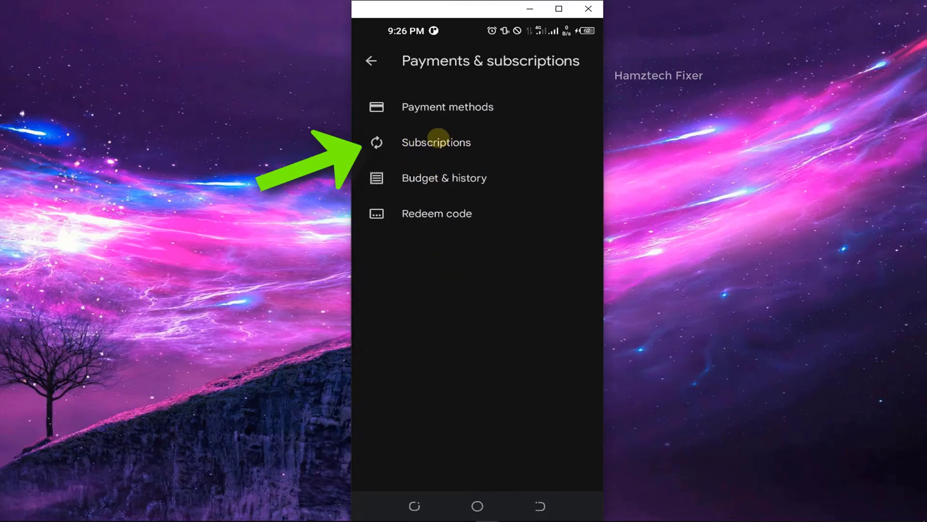
{"action": "left_click", "coordinate": [432, 141]}
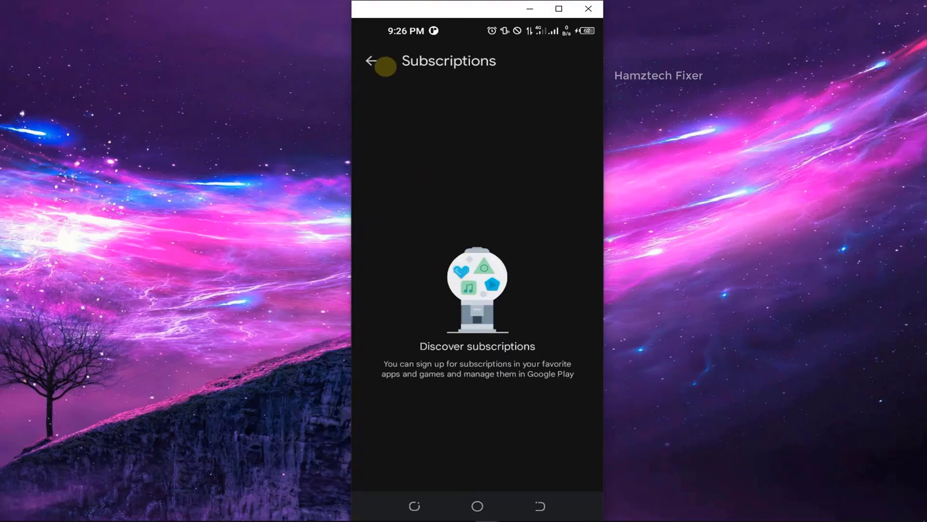
Open saved payment methods and the full Google payment settings at payments.google.com
{"action": "left_click", "coordinate": [373, 61]}
{"action": "left_click", "coordinate": [430, 108]}
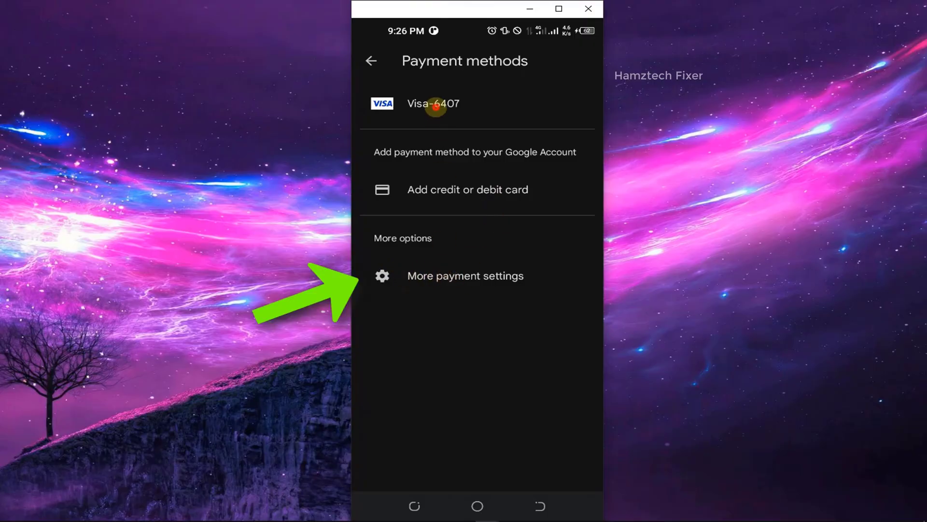
{"action": "left_click", "coordinate": [466, 279]}
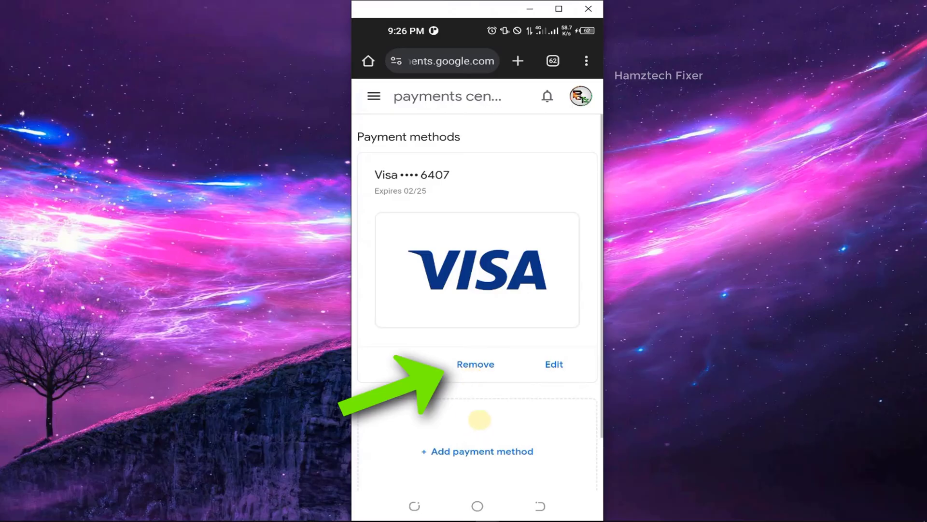
{"action": "left_click", "coordinate": [476, 365]}
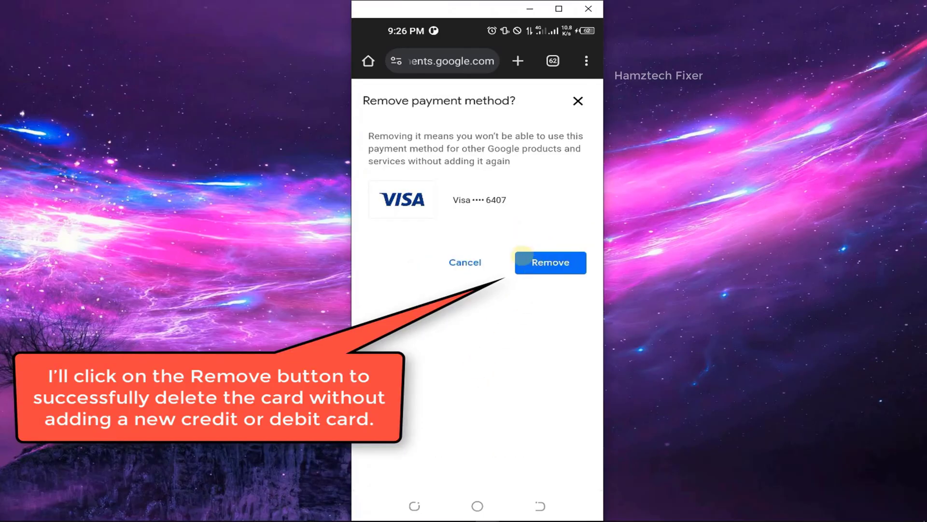
{"action": "left_click", "coordinate": [536, 265]}
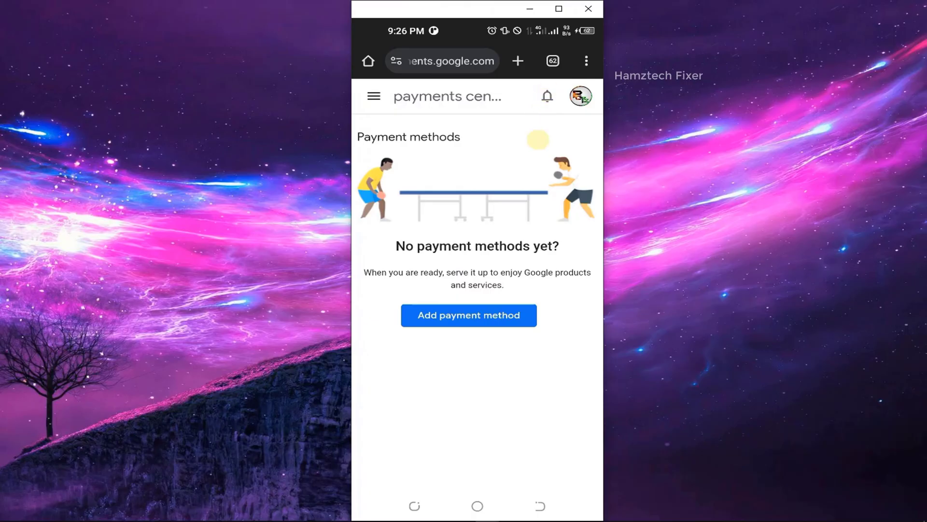
{"action": "left_click", "coordinate": [413, 504]}
{"action": "left_click", "coordinate": [453, 310]}
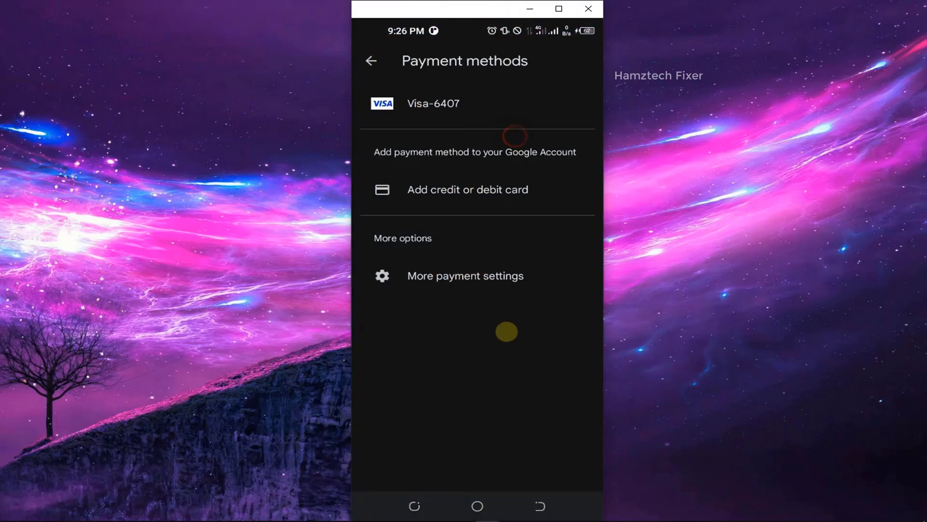
{"action": "left_click", "coordinate": [372, 61]}
{"action": "left_click", "coordinate": [440, 109]}
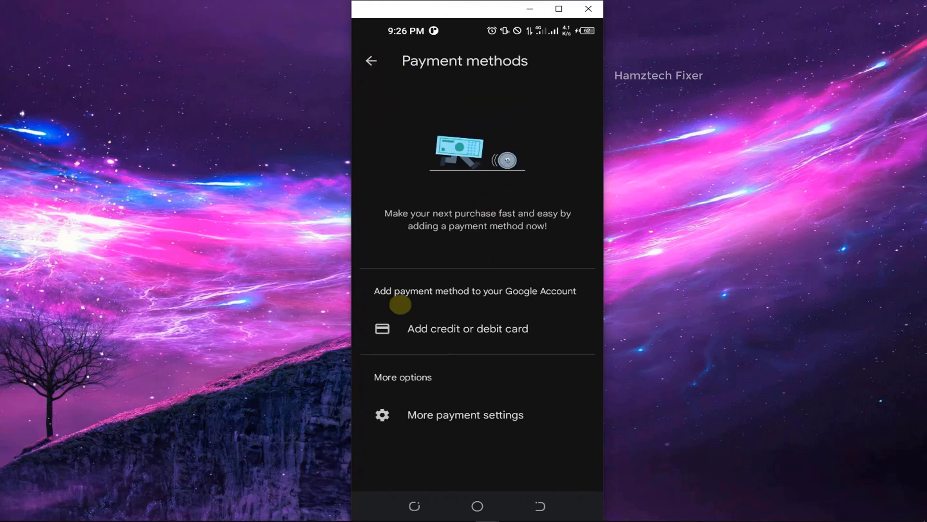
{"action": "left_click", "coordinate": [372, 60]}
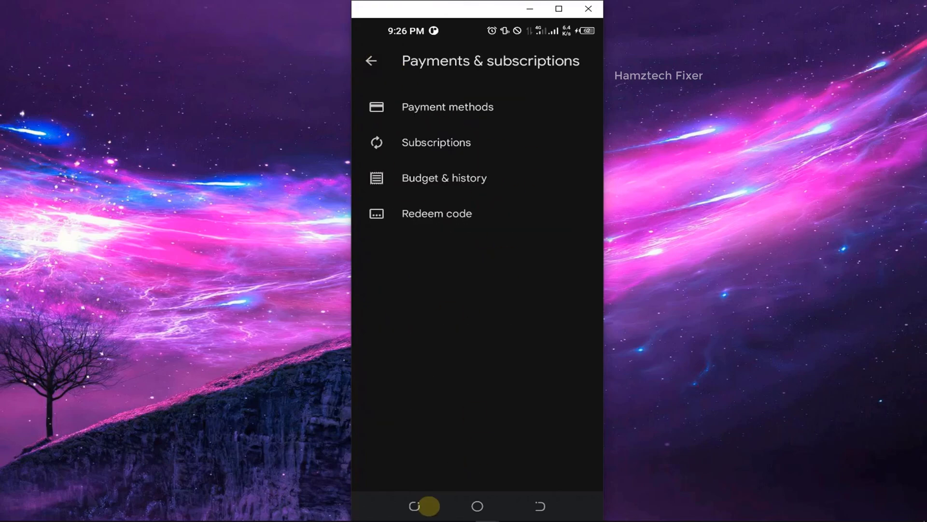
Close the Play Store and Chrome from recent apps, returning to the home screen
{"action": "left_click", "coordinate": [416, 505]}
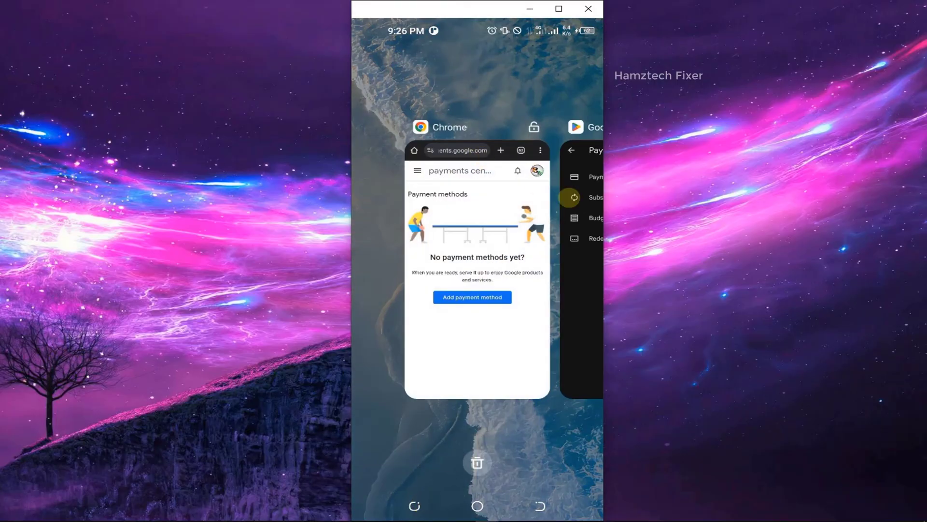
{"action": "left_click_drag", "start_coordinate": [586, 207], "coordinate": [553, 124]}
{"action": "left_click", "coordinate": [513, 94]}
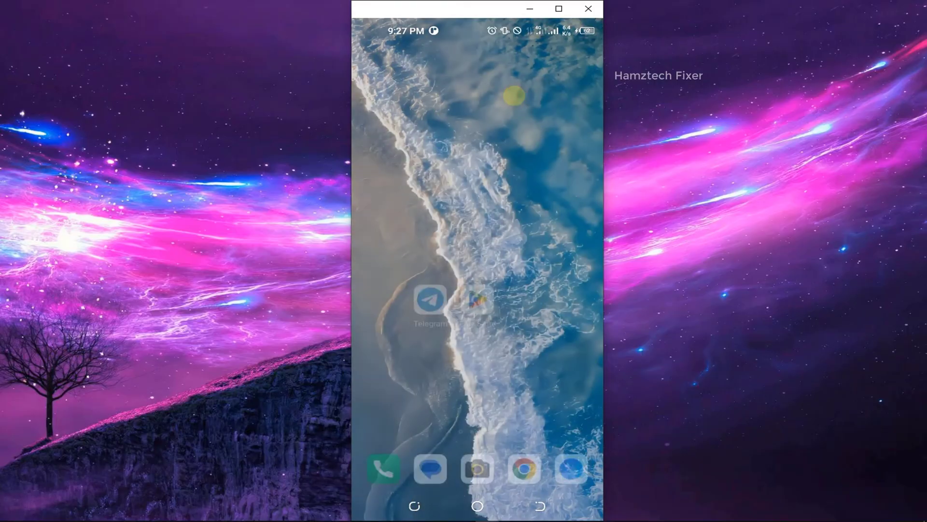
{"action": "left_click", "coordinate": [408, 503]}
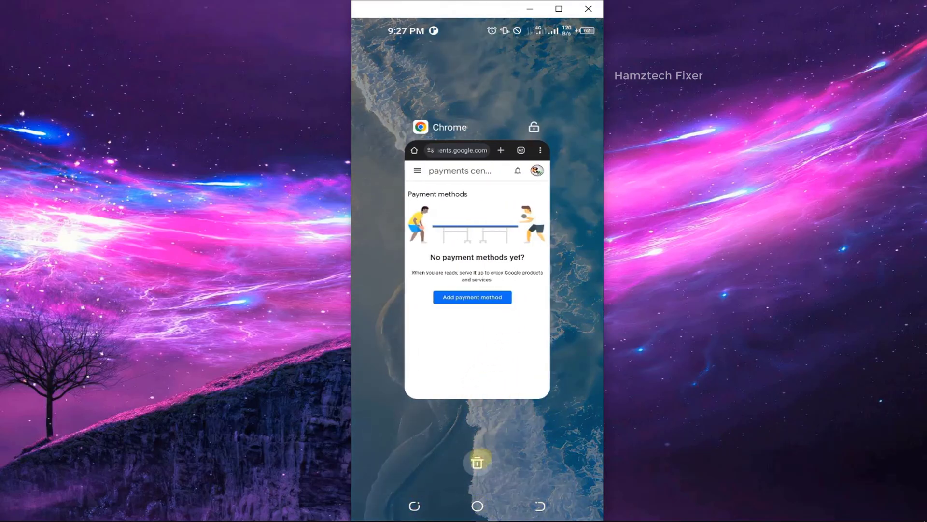
{"action": "left_click", "coordinate": [477, 461]}
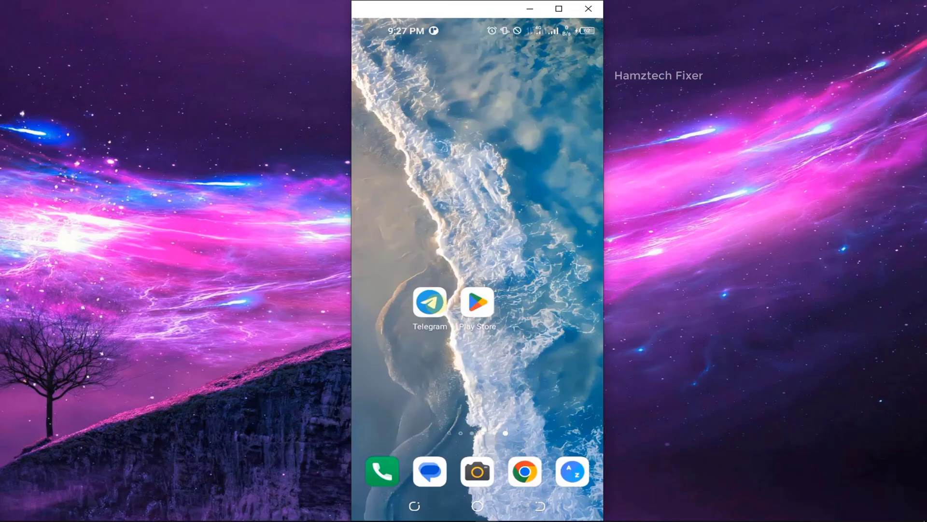
Launch Telegram and reach the Settings page from the side menu
{"action": "left_click", "coordinate": [431, 303]}
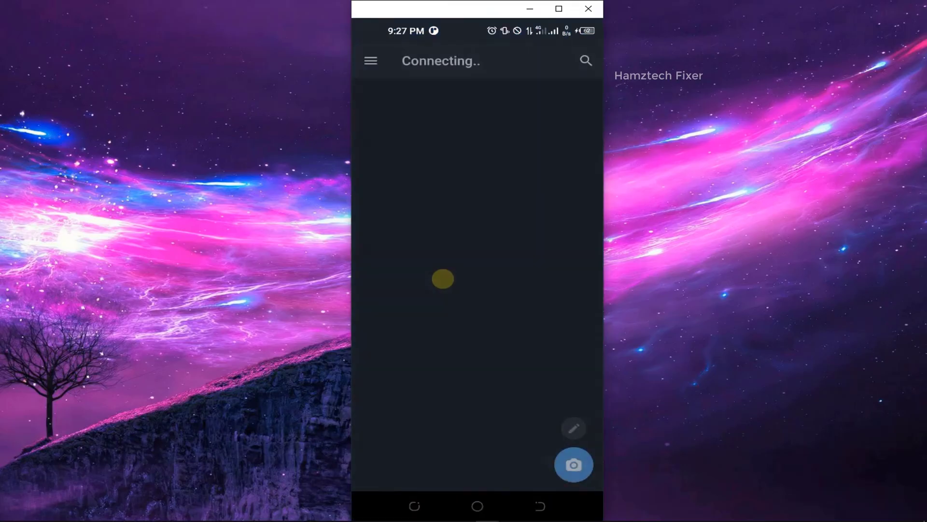
{"action": "left_click", "coordinate": [370, 60]}
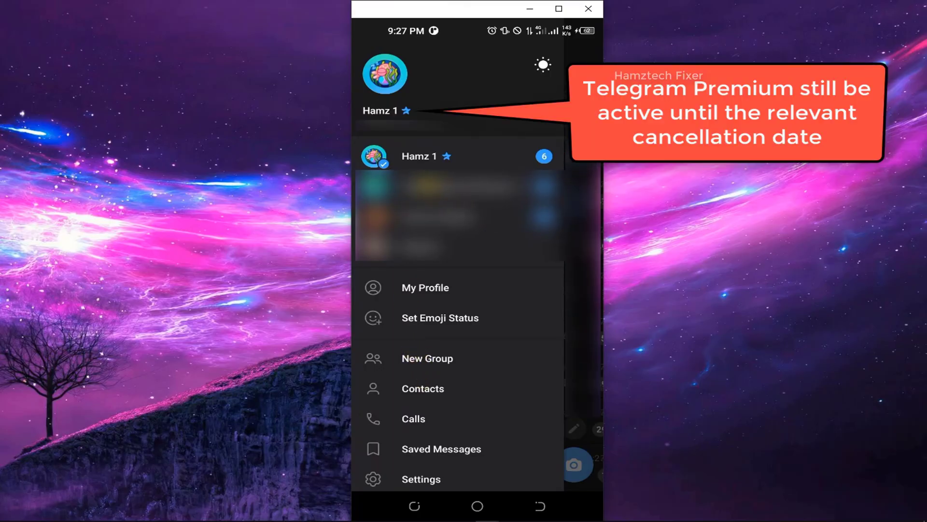
{"action": "key", "text": "Escape"}
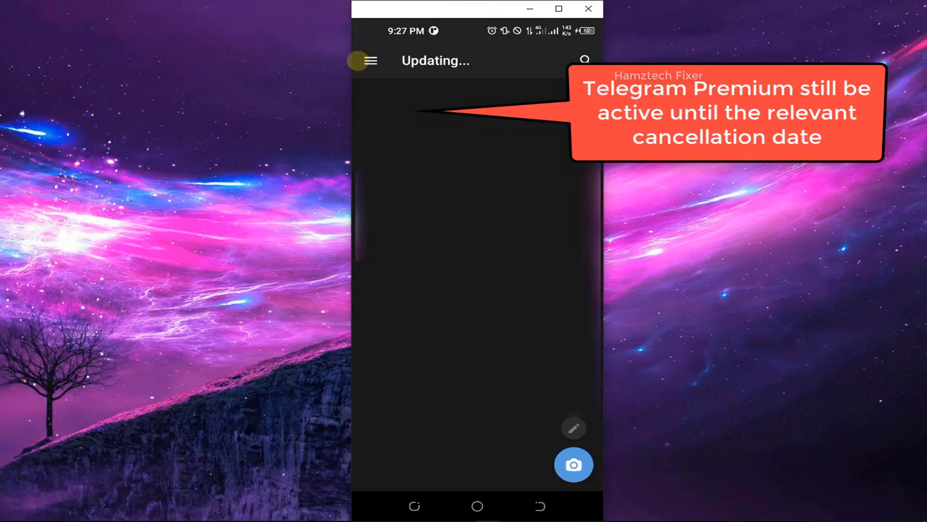
{"action": "left_click", "coordinate": [370, 59]}
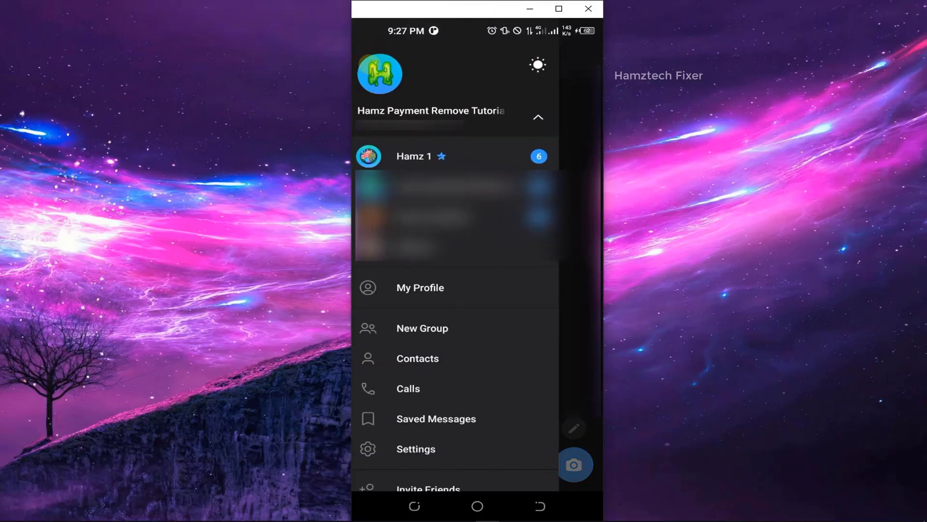
{"action": "left_click", "coordinate": [418, 450]}
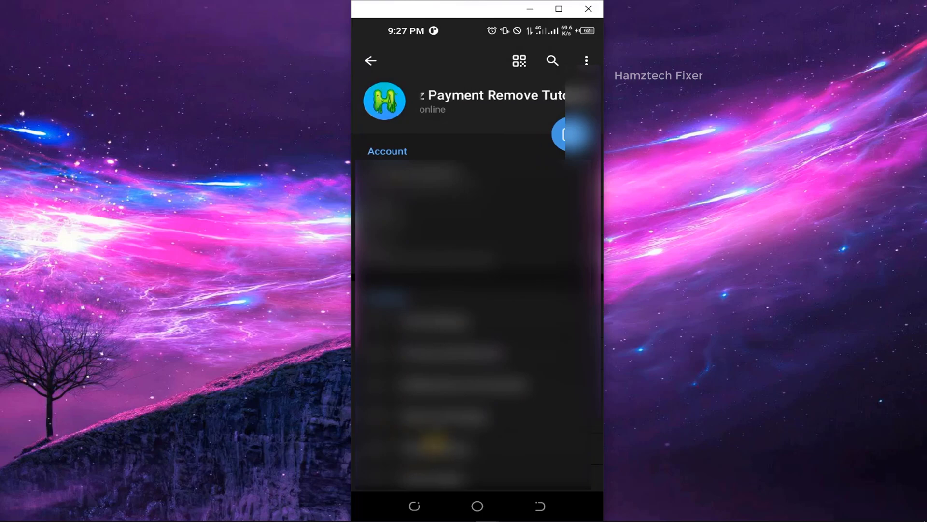
{"action": "left_click_drag", "start_coordinate": [476, 383], "coordinate": [476, 325]}
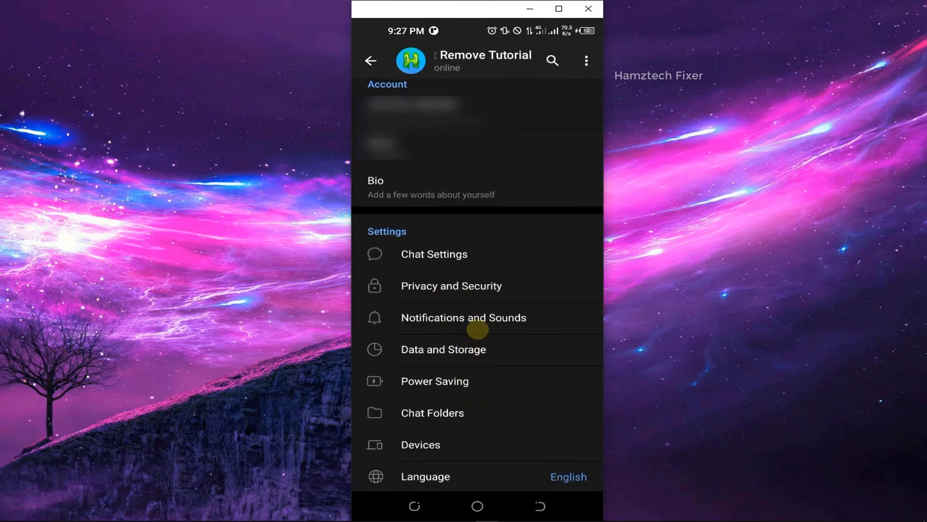
Clear all payment and shipping info under Privacy and Security's Bots and websites section
{"action": "left_click", "coordinate": [456, 286]}
{"action": "left_click_drag", "start_coordinate": [450, 423], "coordinate": [455, 232]}
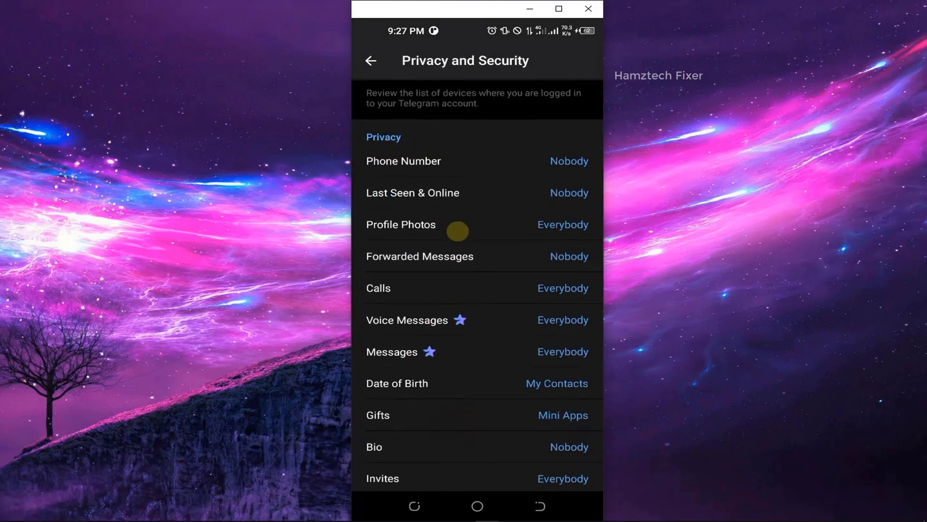
{"action": "left_click_drag", "start_coordinate": [455, 478], "coordinate": [454, 386]}
{"action": "left_click_drag", "start_coordinate": [441, 292], "coordinate": [425, 474]}
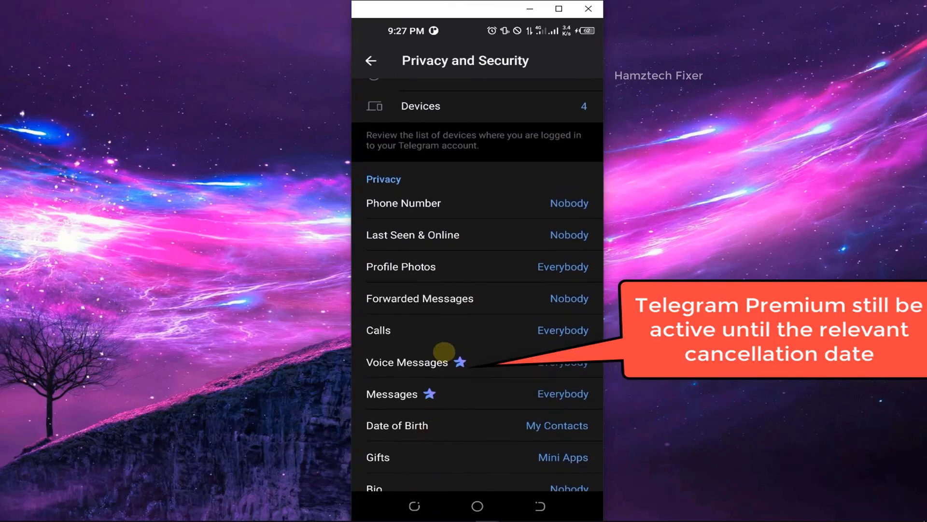
{"action": "mouse_move", "coordinate": [449, 309]}
{"action": "left_mouse_down"}
{"action": "mouse_move", "coordinate": [448, 458]}
{"action": "mouse_move", "coordinate": [456, 191]}
{"action": "left_mouse_up"}
{"action": "left_click_drag", "start_coordinate": [442, 292], "coordinate": [425, 263]}
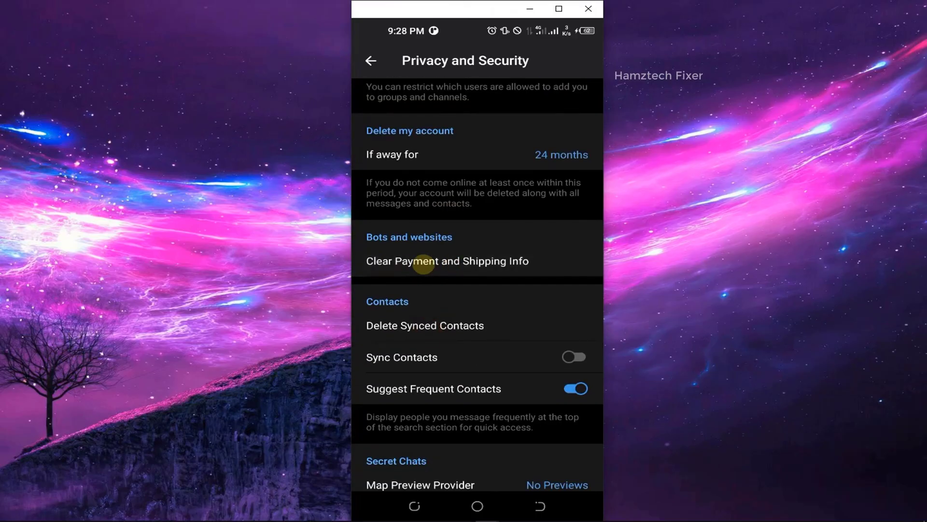
{"action": "left_click", "coordinate": [425, 264]}
{"action": "left_click", "coordinate": [545, 332]}
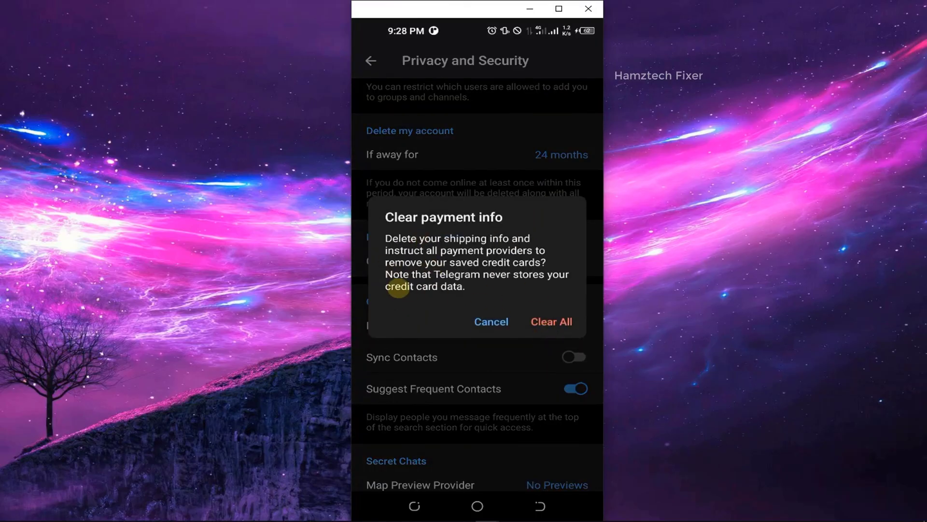
{"action": "left_click", "coordinate": [554, 320]}
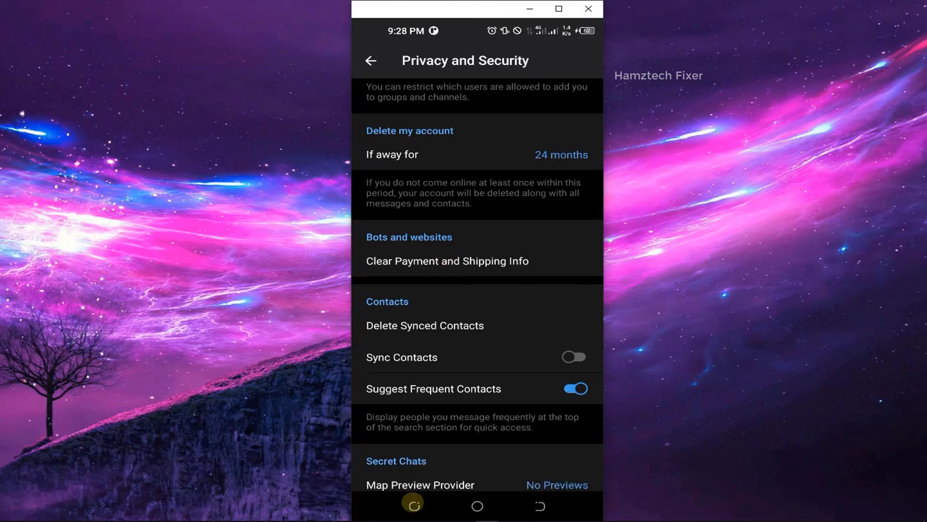
Swipe the Google Play Store away in recent apps to return home
{"action": "left_click", "coordinate": [414, 505]}
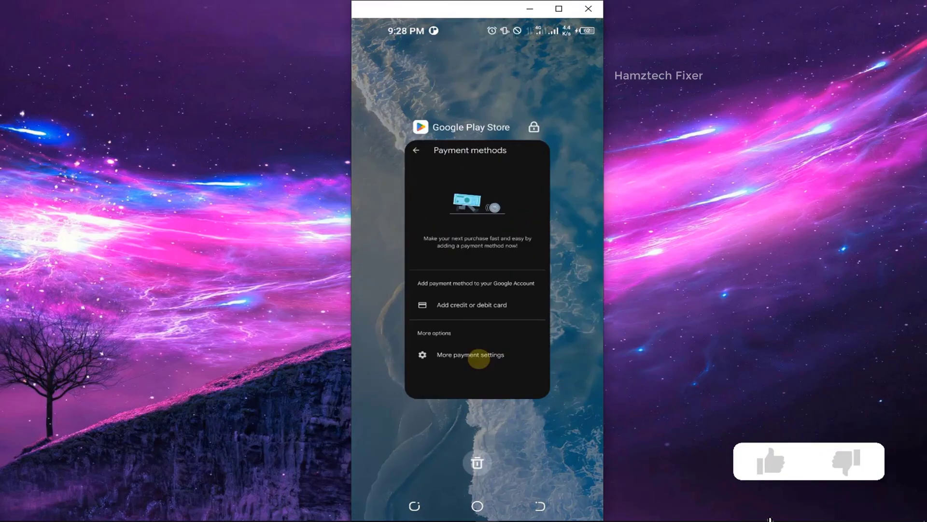
{"action": "left_click_drag", "start_coordinate": [478, 358], "coordinate": [478, 262]}
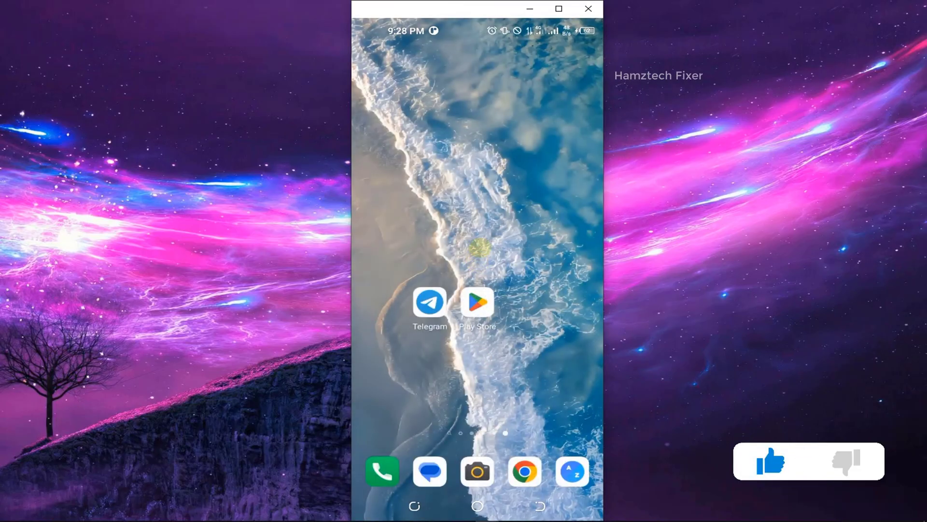